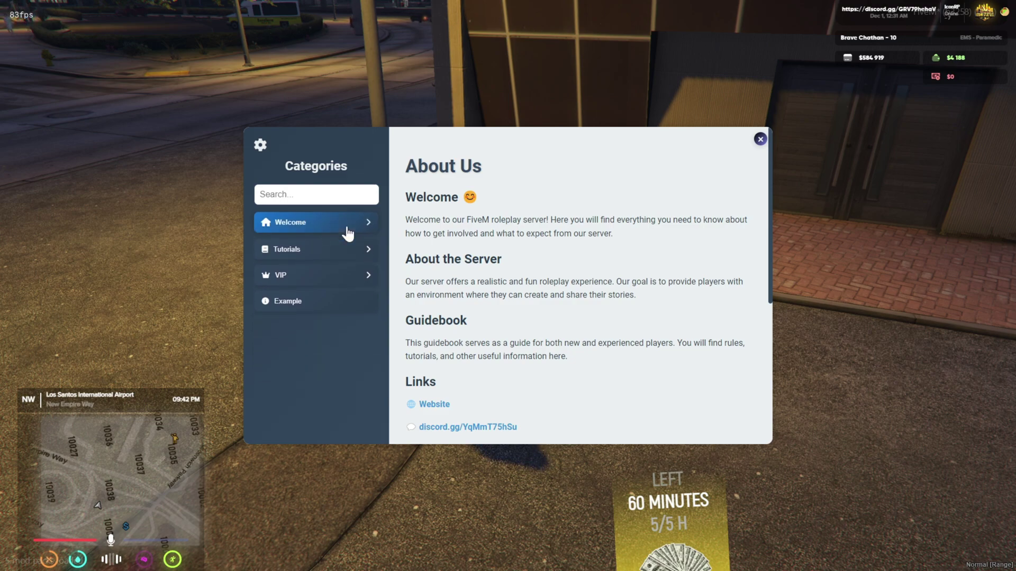
Step: Expand Welcome and read the About Us page, highlighting passages of its paragraphs
click(345, 228)
click(299, 253)
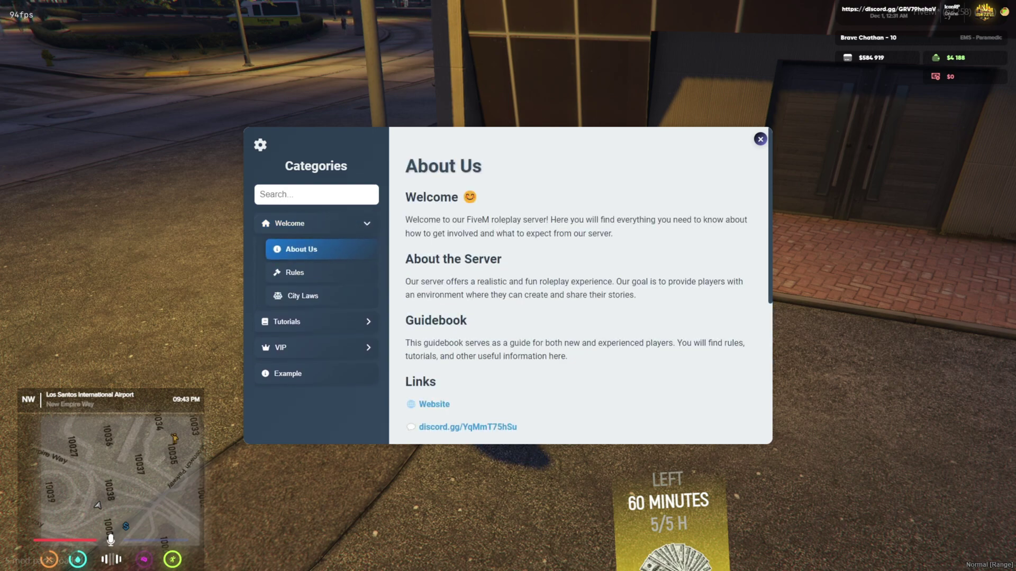
drag(451, 220, 735, 220)
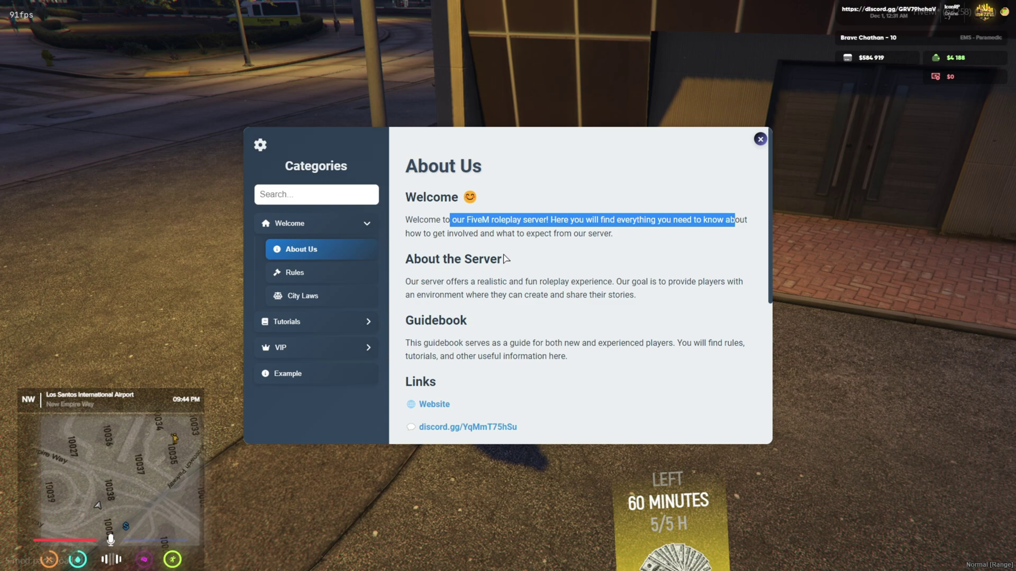
drag(418, 281, 580, 294)
drag(440, 342, 589, 361)
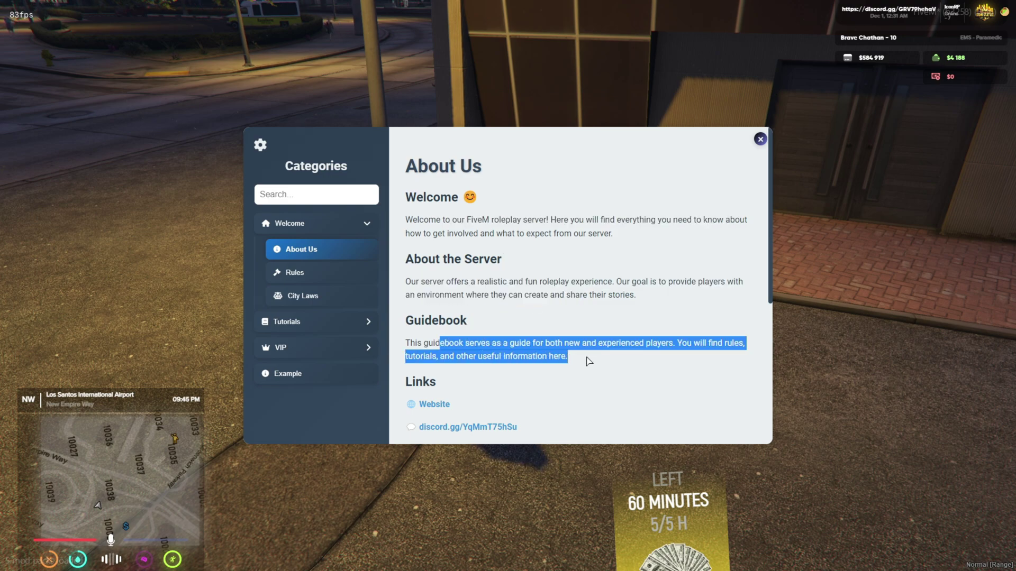
click(598, 367)
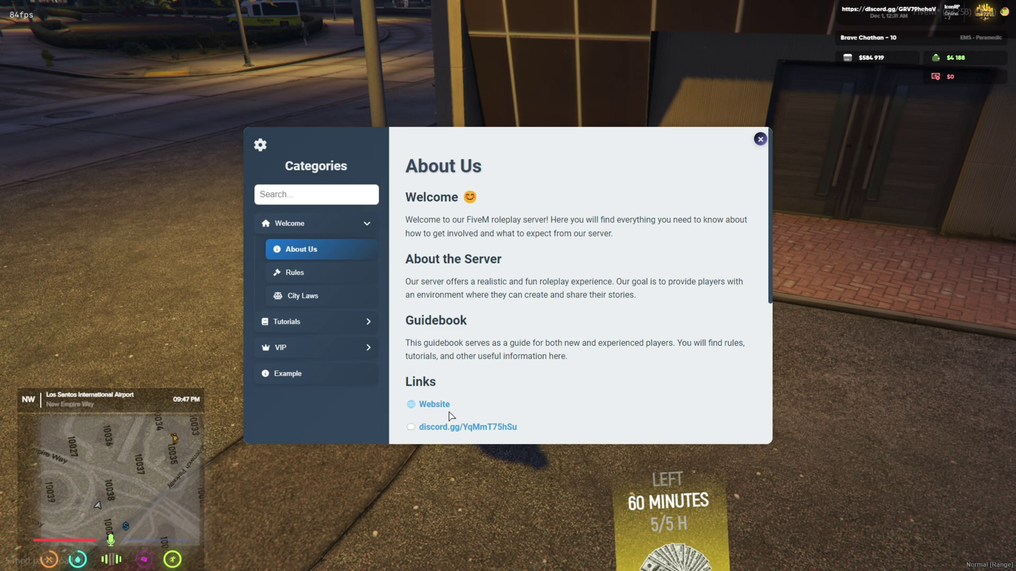
Step: Read through the Rules page, then move on to City Laws
click(315, 276)
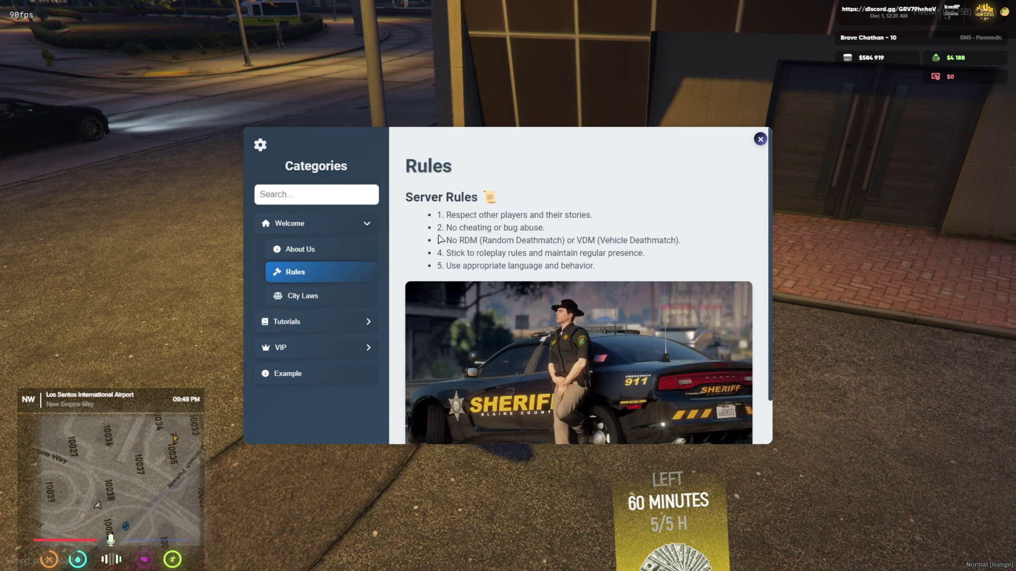
scroll(490, 229, down, 1)
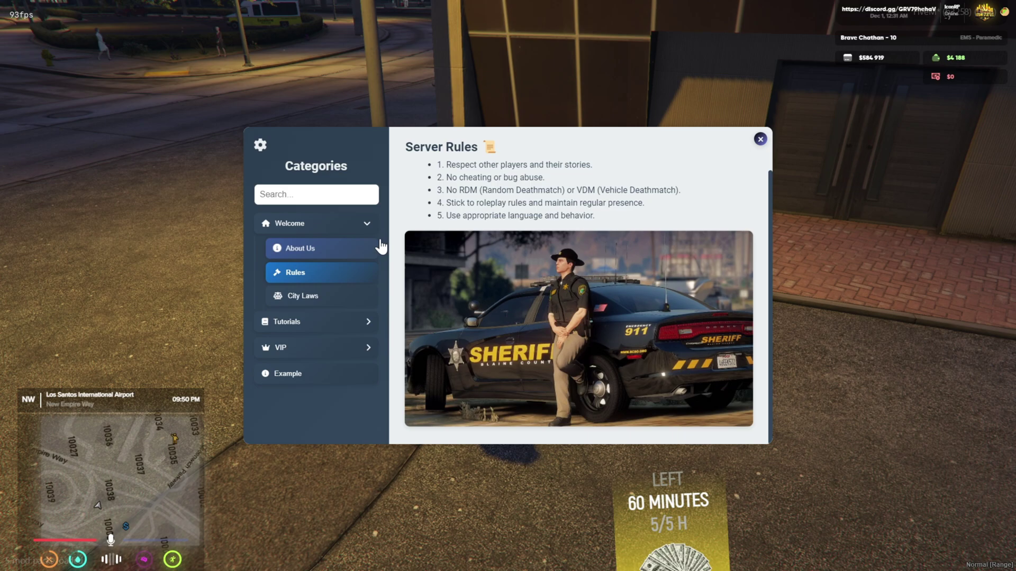
click(303, 298)
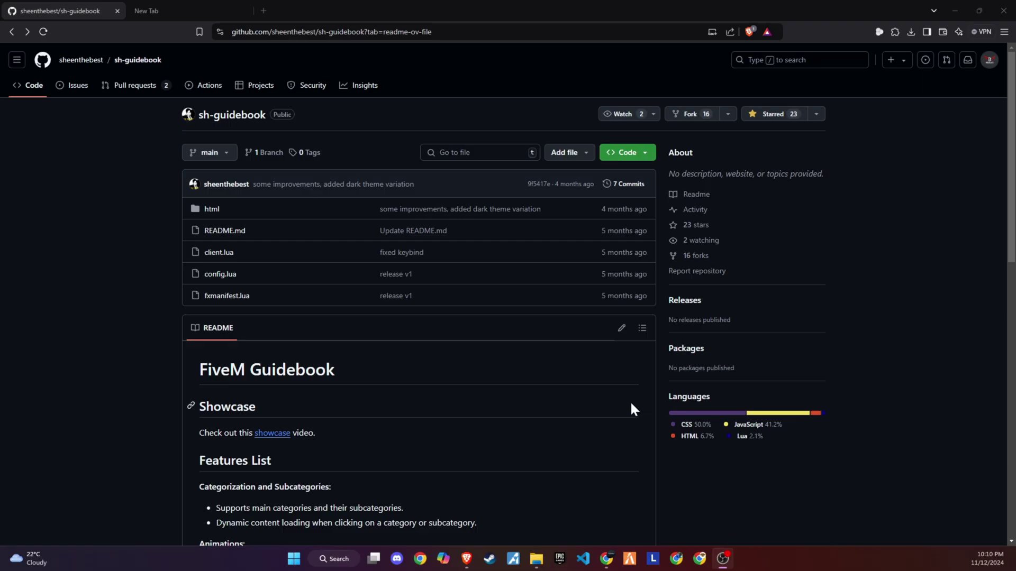
Step: From the Code menu, download the repository as a ZIP after cancelling the GitHub Desktop launch
click(635, 153)
click(526, 305)
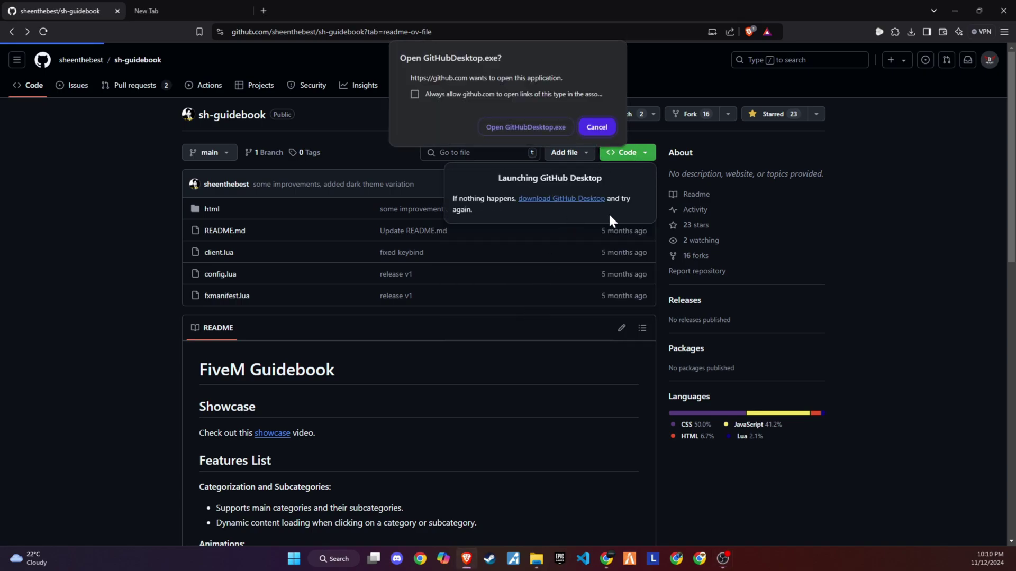
click(597, 127)
click(620, 155)
click(620, 155)
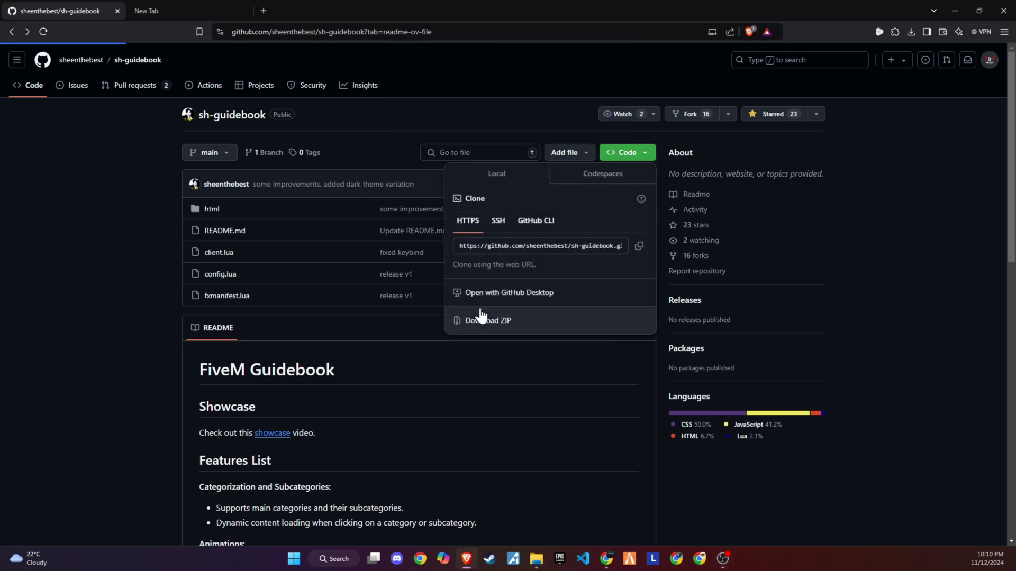
click(483, 318)
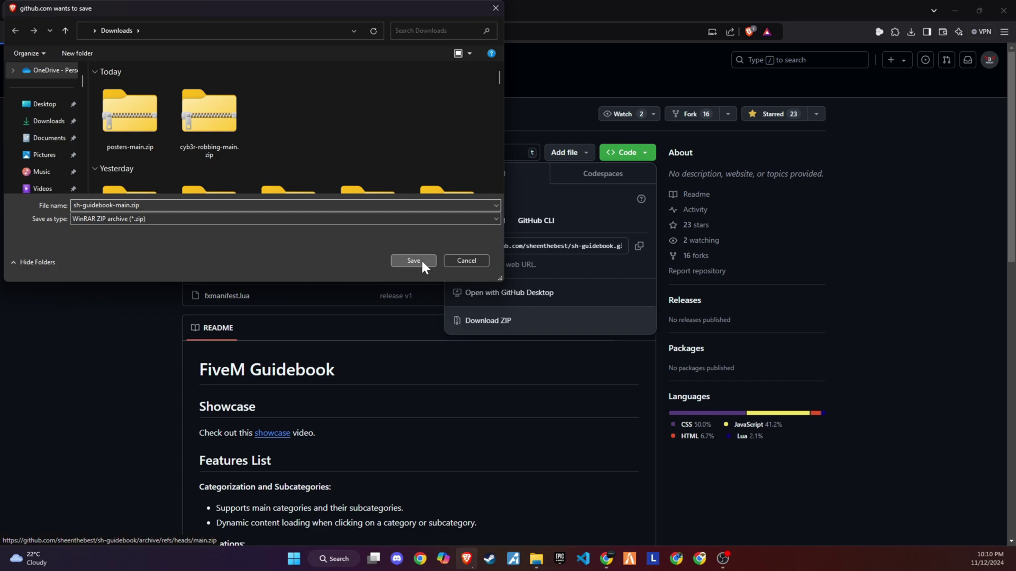
Step: Save sh-guidebook-main.zip and extract it in place with WinRAR
click(422, 261)
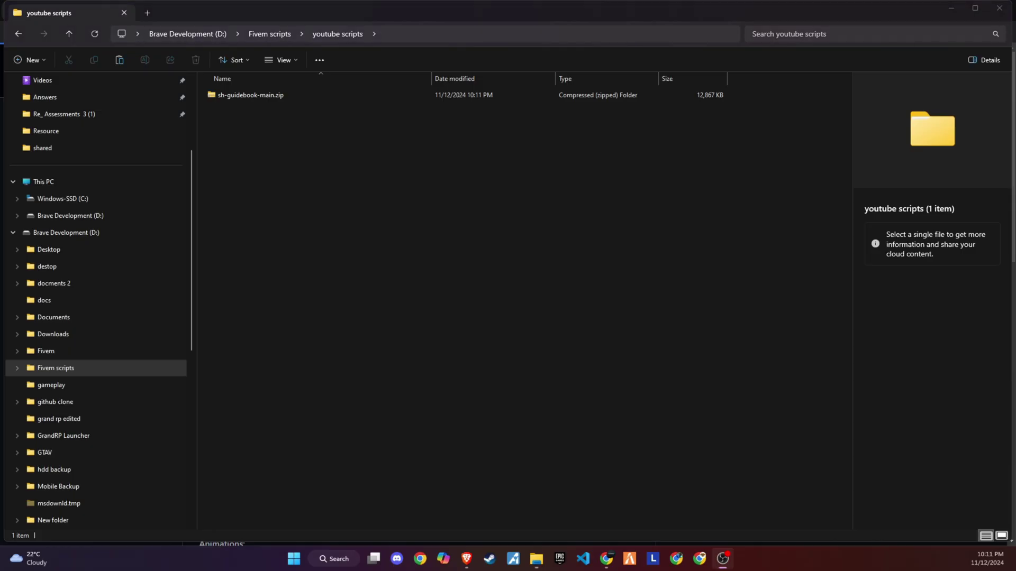
click(251, 97)
right_click(250, 97)
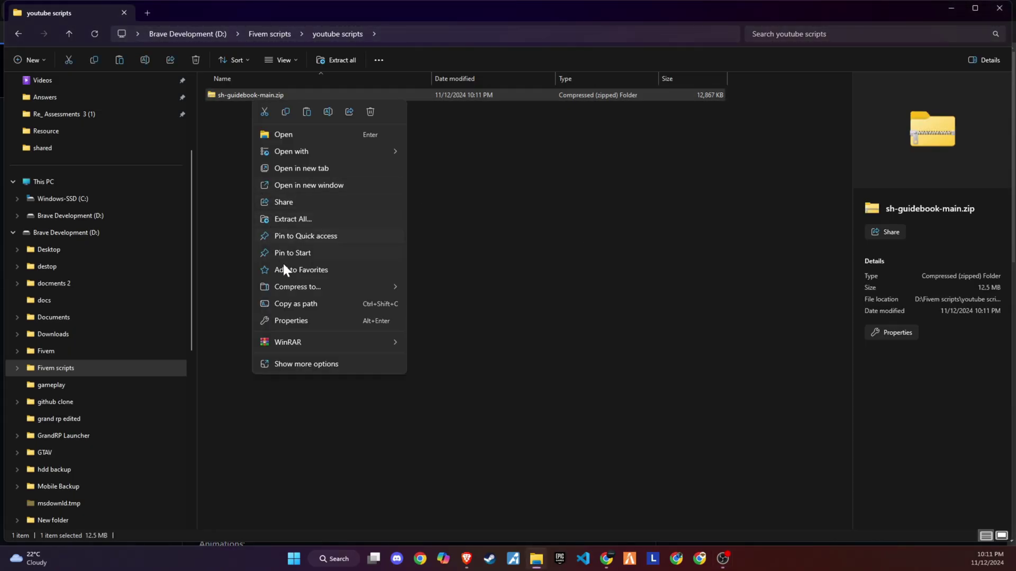
mouse_move(294, 344)
click(483, 391)
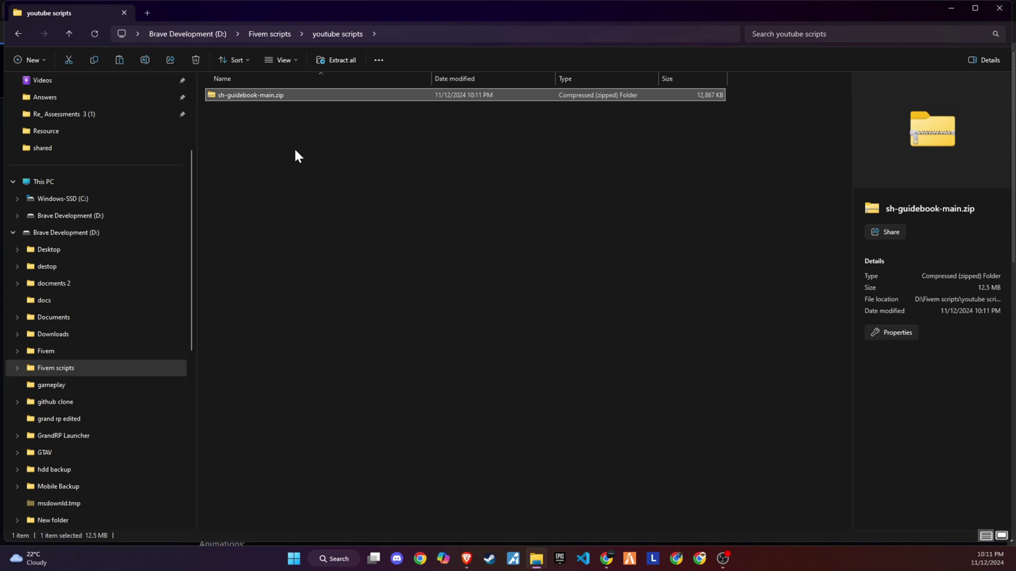
click(250, 97)
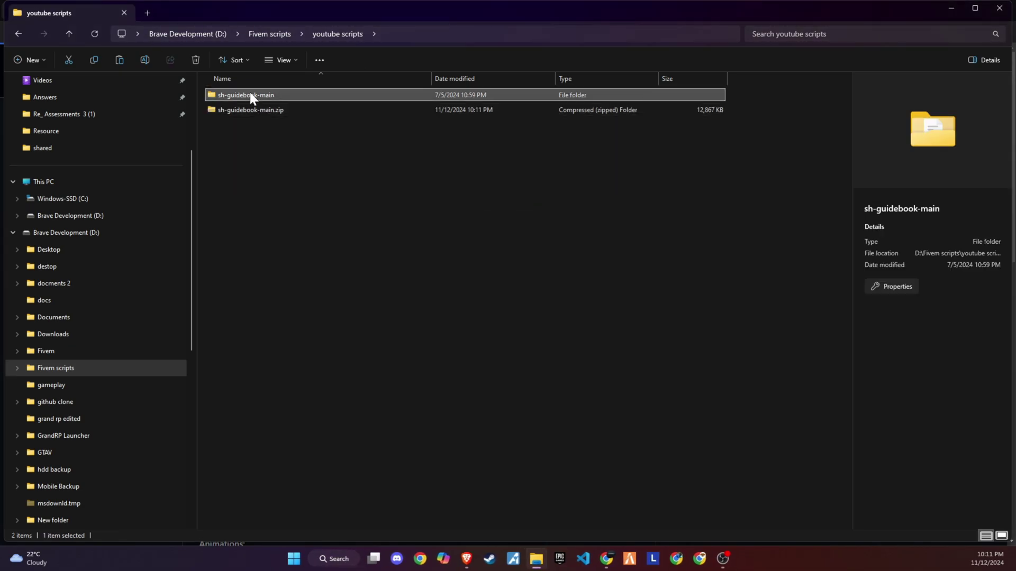
Step: Paste the sh-guidebook-main folder into QBCoreFramework_0FB8EA.base\resources\[v6] under txData
click(123, 350)
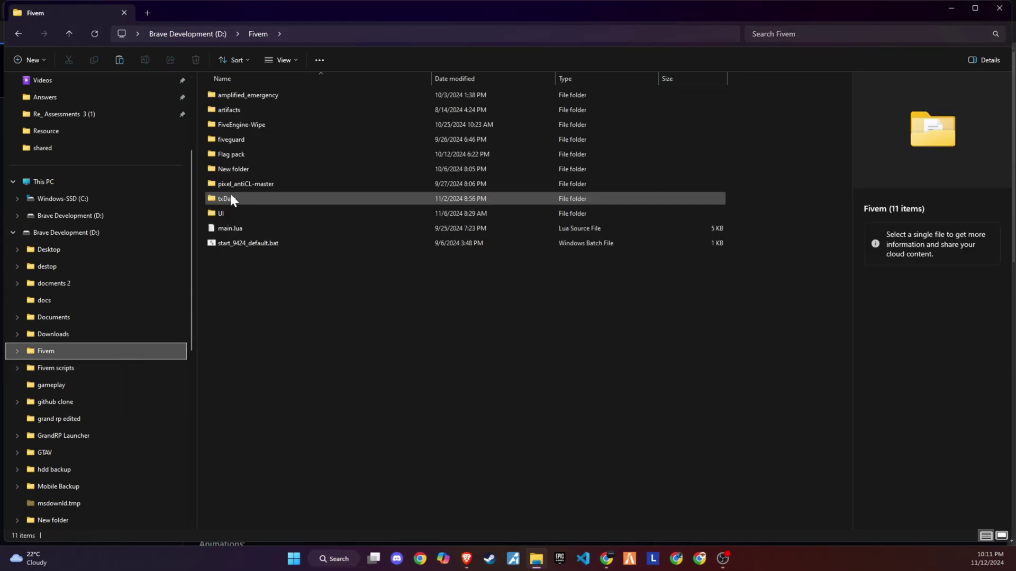
click(232, 198)
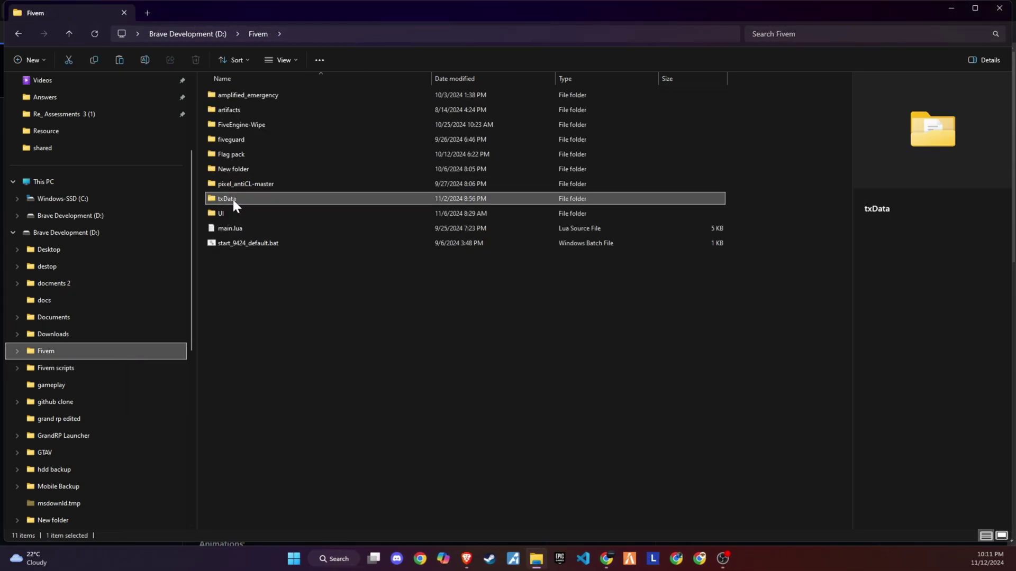
double_click(229, 169)
double_click(236, 154)
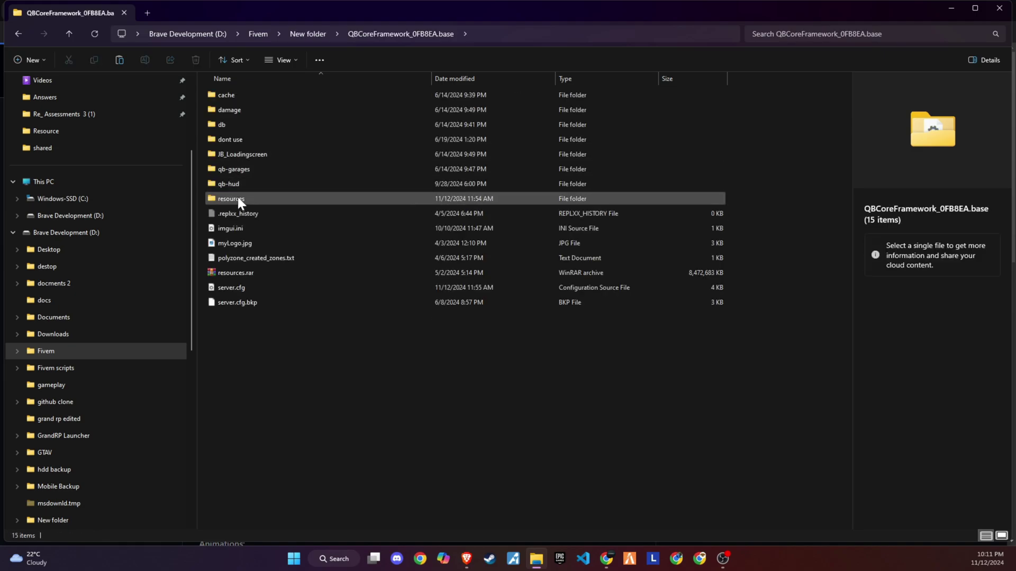
click(237, 197)
double_click(237, 198)
double_click(231, 320)
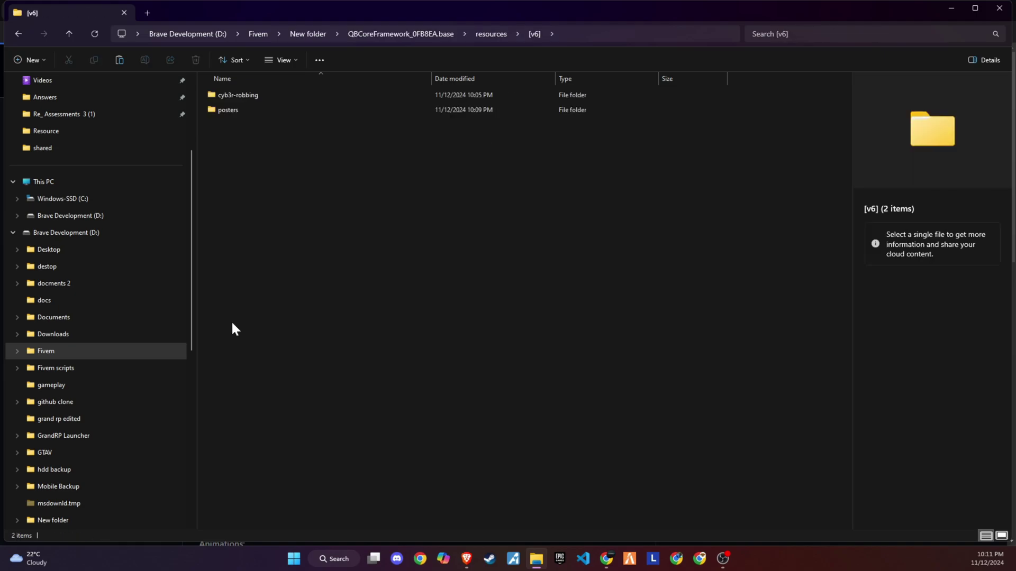
key(ctrl+v)
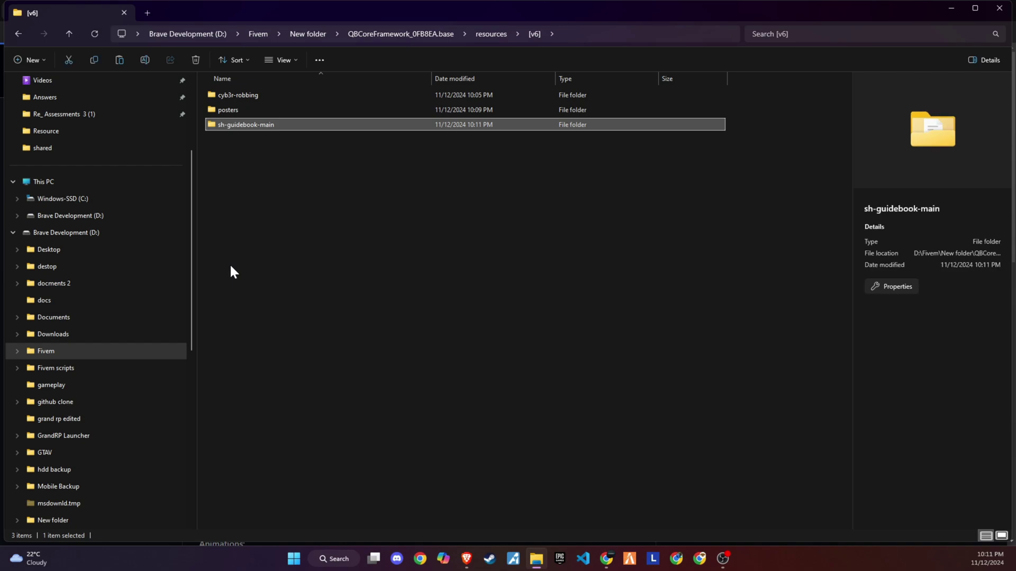
Step: Rename the pasted folder from sh-guidebook-main to sh-guidebook
right_click(264, 125)
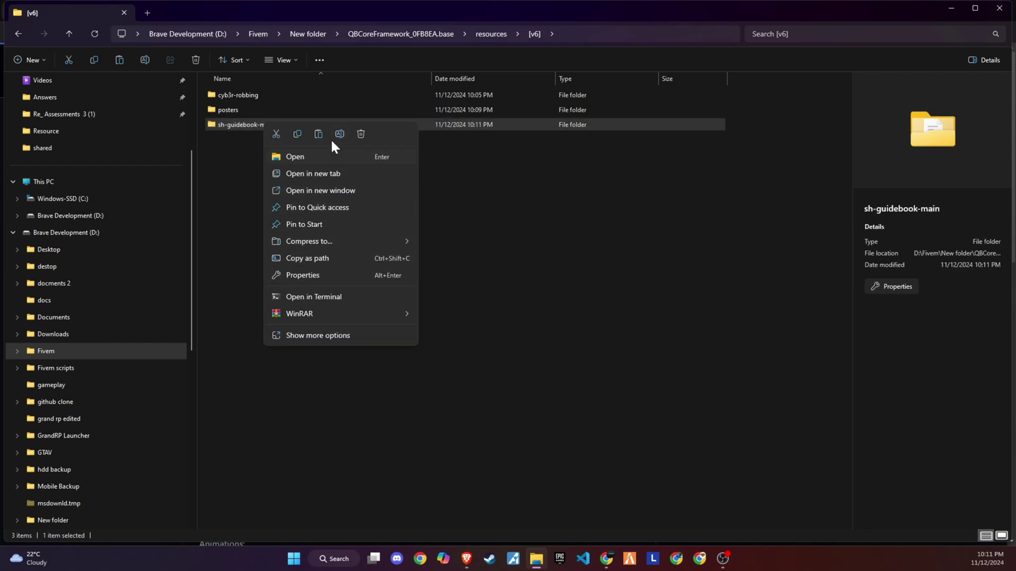
click(333, 134)
key(End)
key(BackSpace)
key(BackSpace)
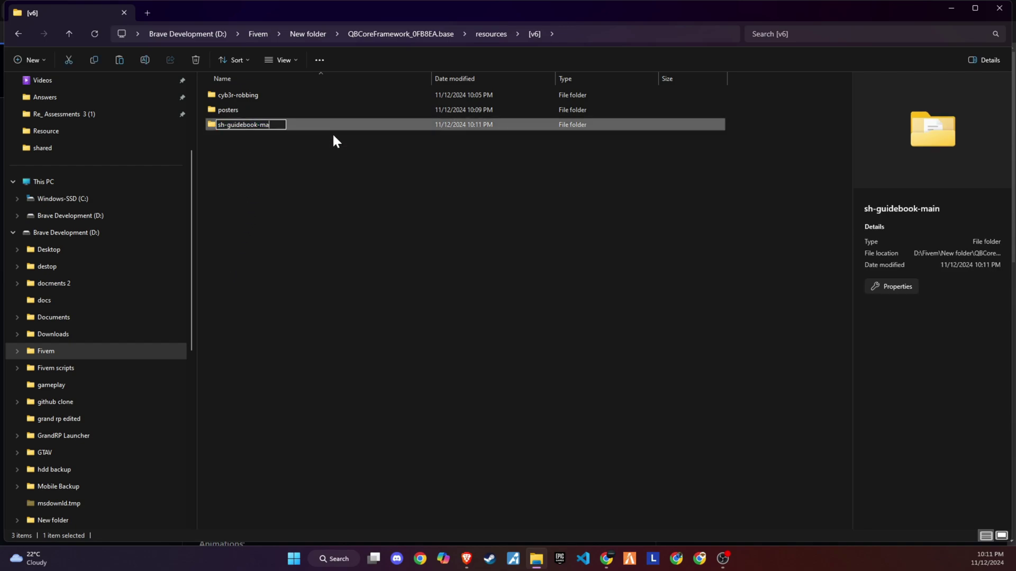
key(BackSpace)
key(BackSpace)
key(BackSpace)
key(Return)
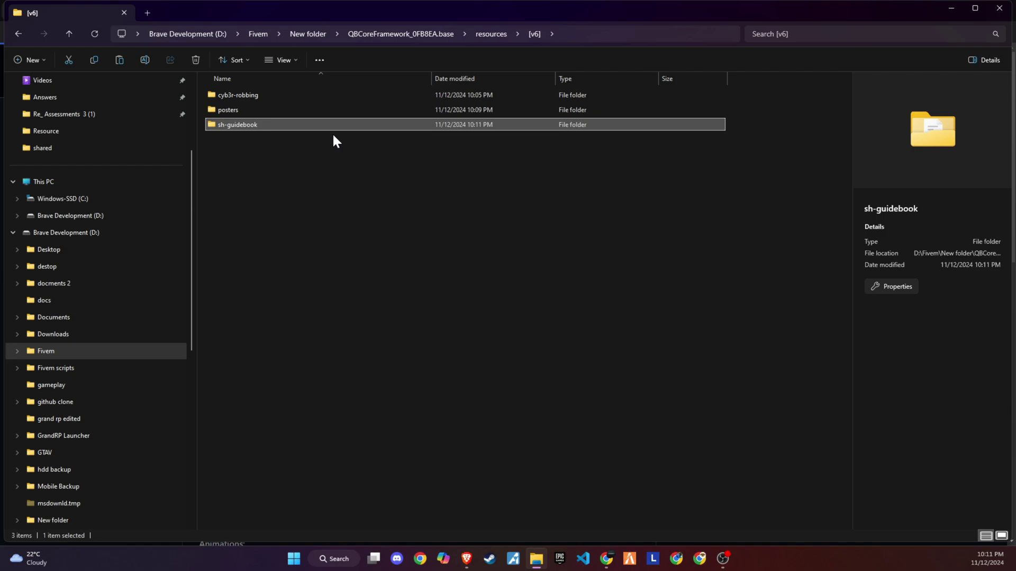
Step: Open the sh-guidebook folder in File Explorer
double_click(255, 125)
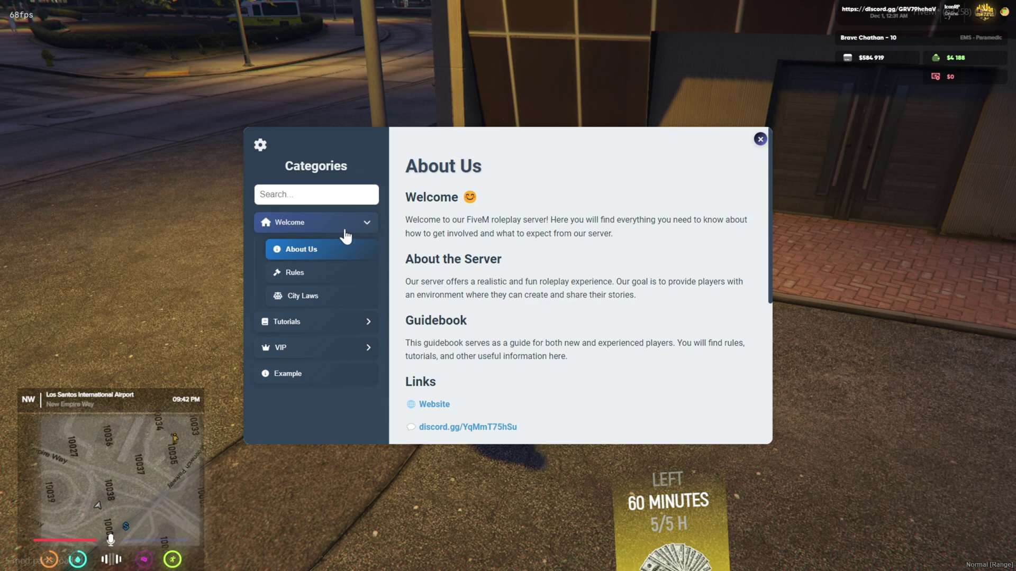
Step: Reread the About Us page, then browse the Rules and City Laws pages
click(348, 231)
click(345, 231)
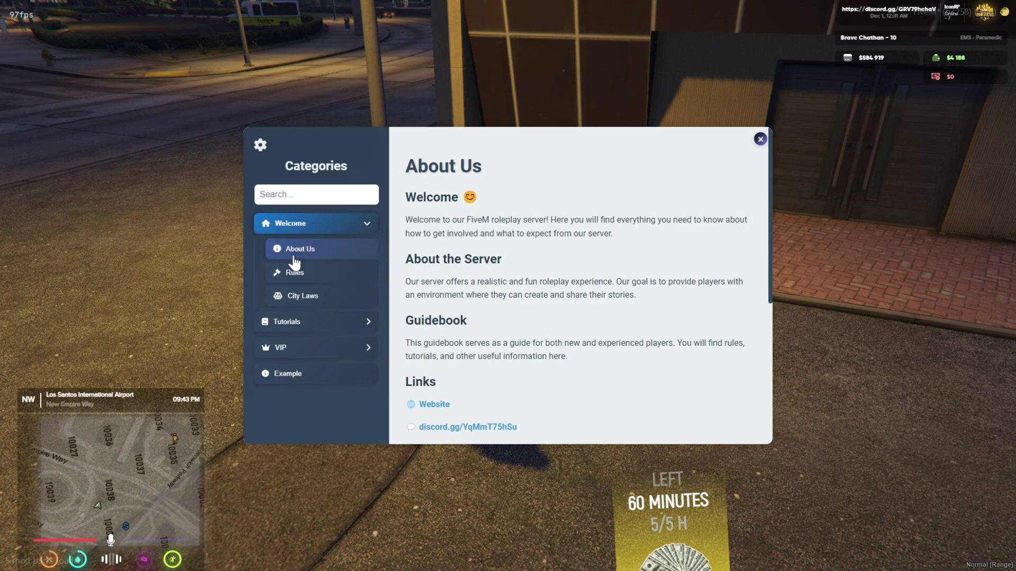
click(299, 254)
drag(450, 220, 735, 219)
drag(423, 281, 481, 294)
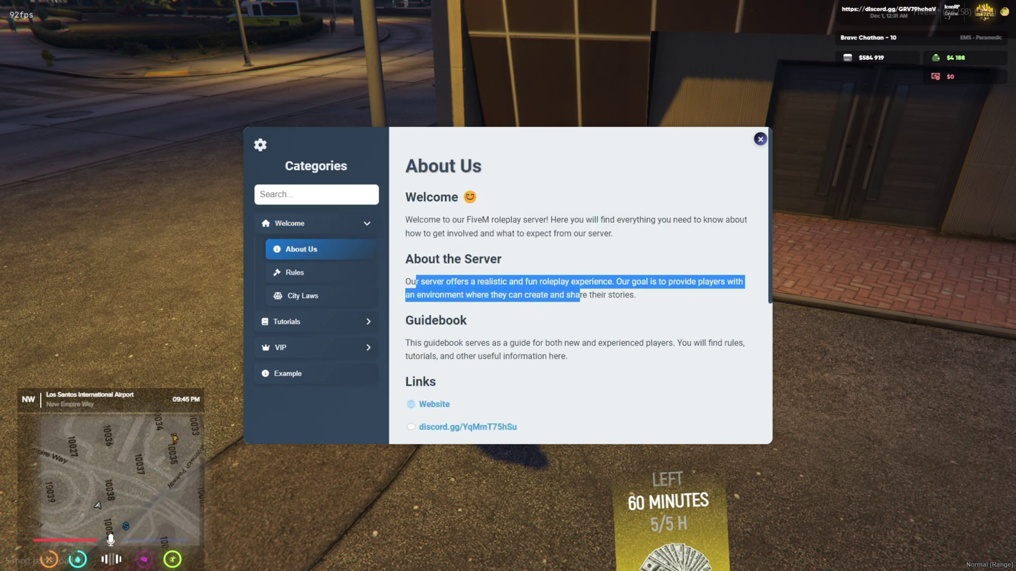
drag(440, 343, 603, 363)
click(598, 367)
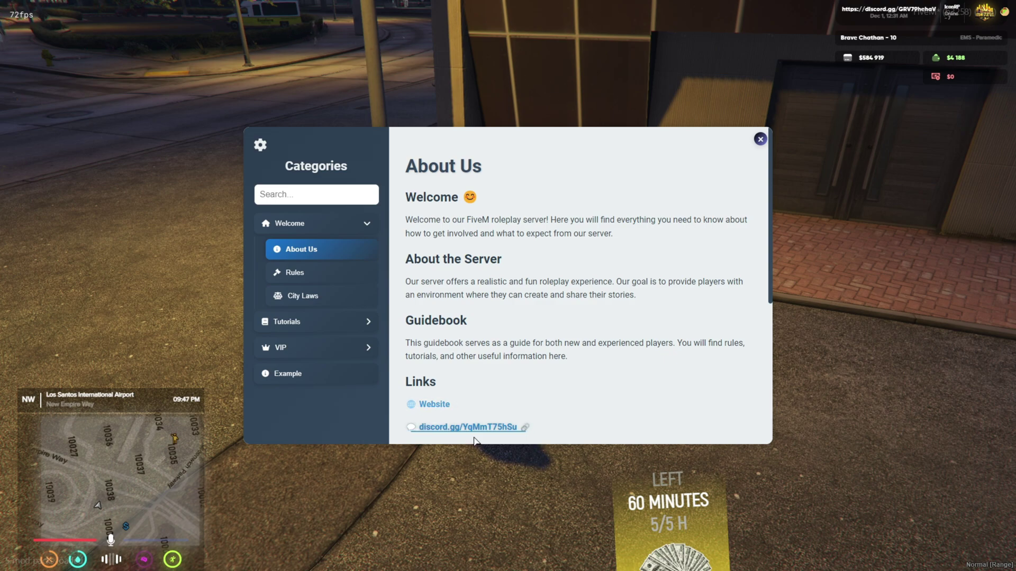
click(316, 276)
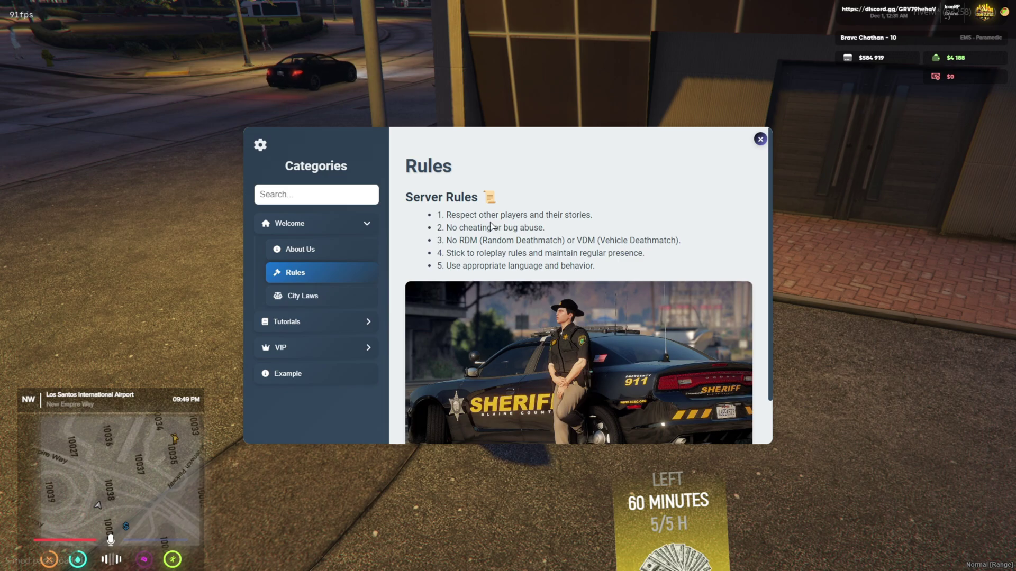
scroll(491, 227, down, 1)
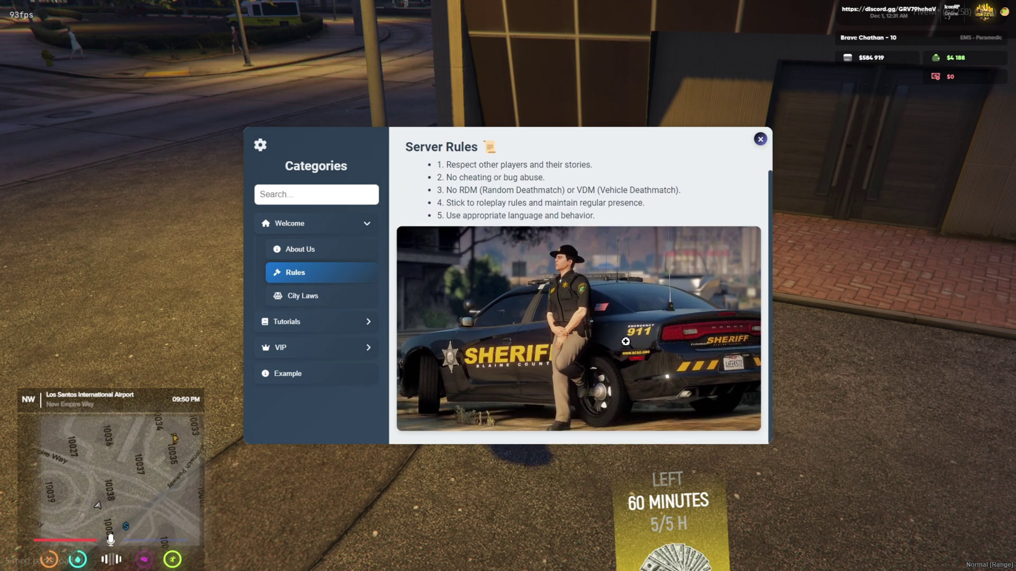
click(305, 303)
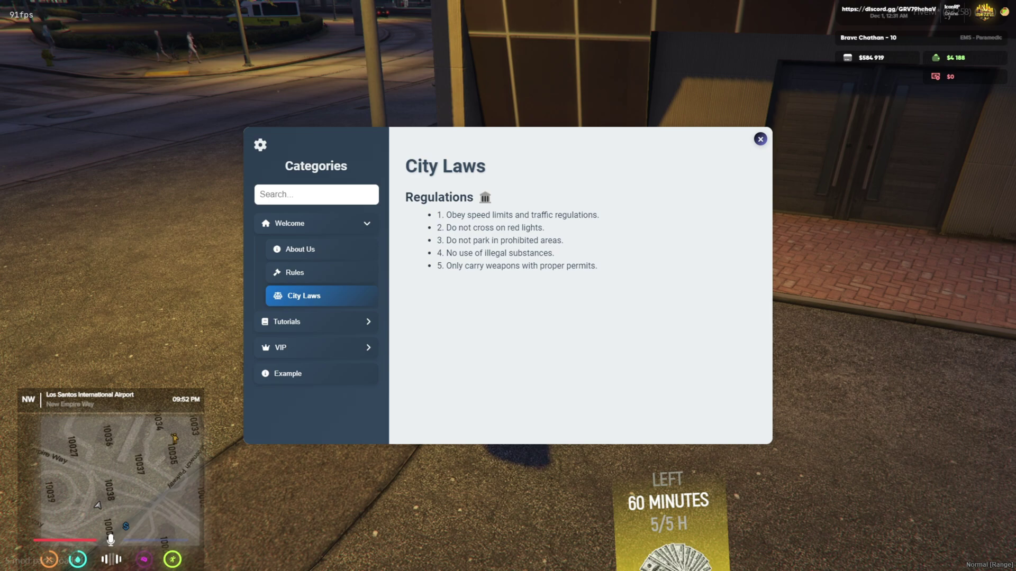
Step: Expand Tutorials and view the Keybinds page, capturing its shortcut list
click(366, 325)
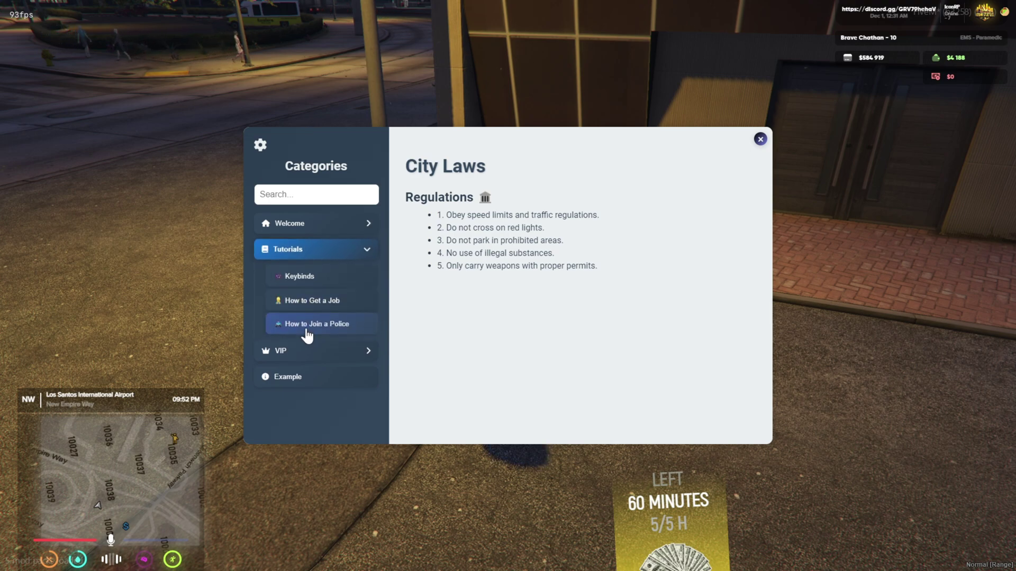
click(316, 285)
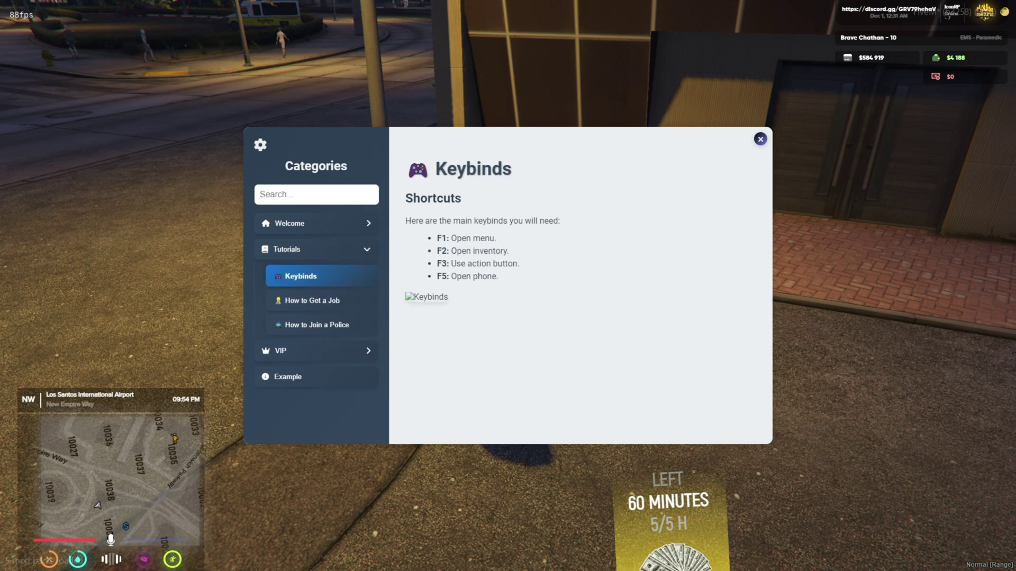
drag(505, 278, 400, 288)
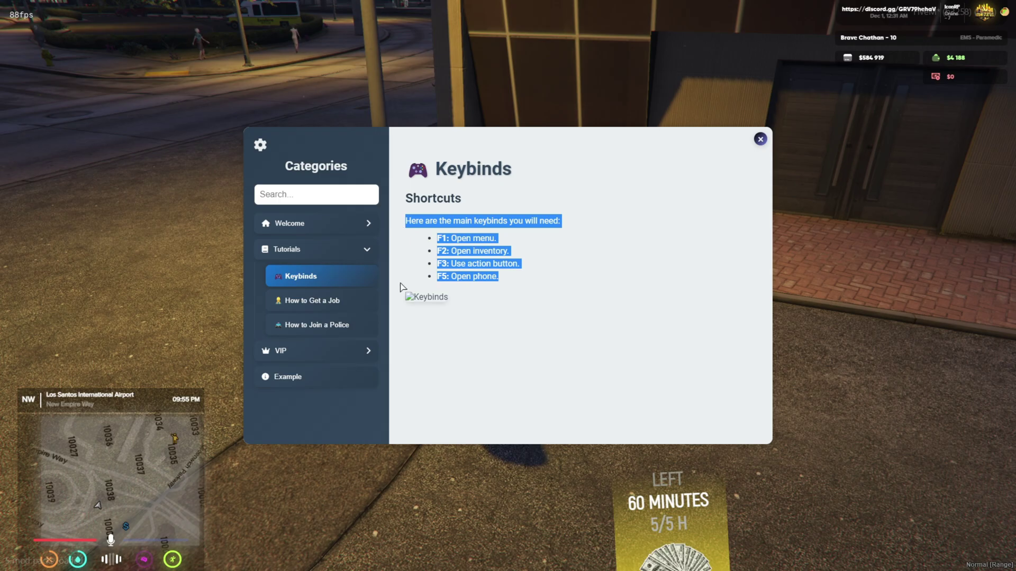
key(super+shift+s)
click(456, 331)
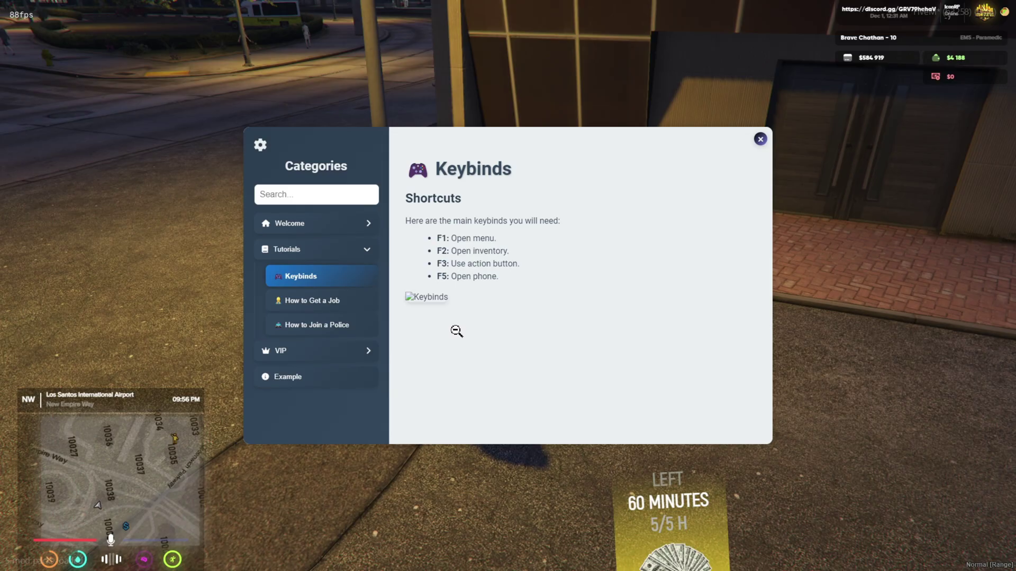
Step: Read the How to Get a Job and How to Join a Police guides
click(333, 306)
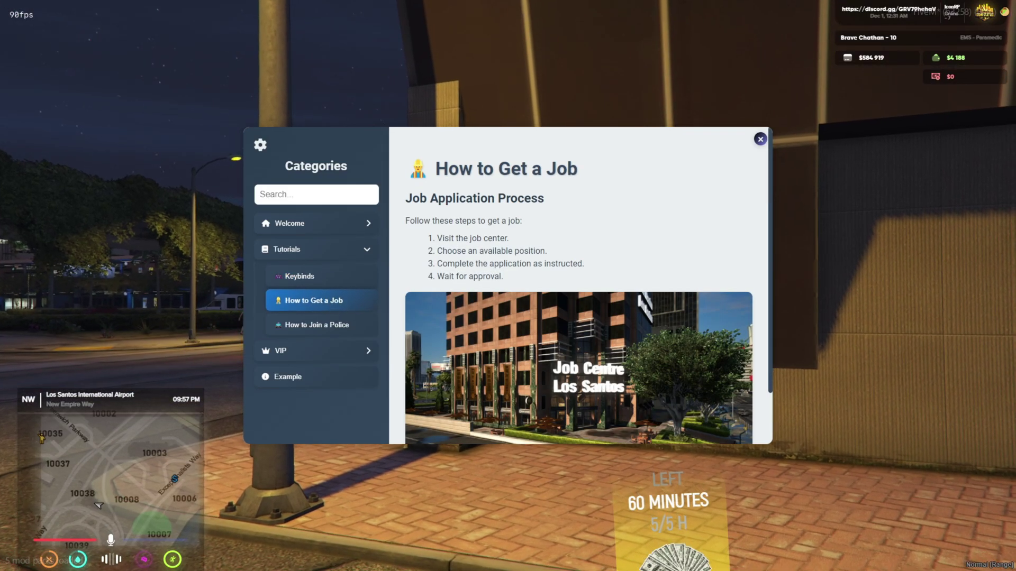
scroll(509, 268, down, 1)
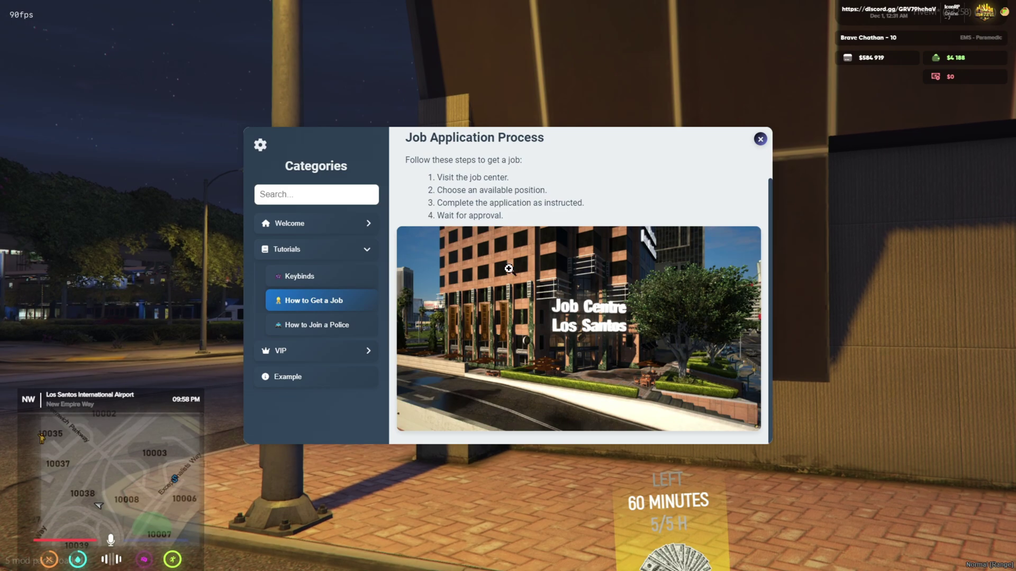
click(323, 327)
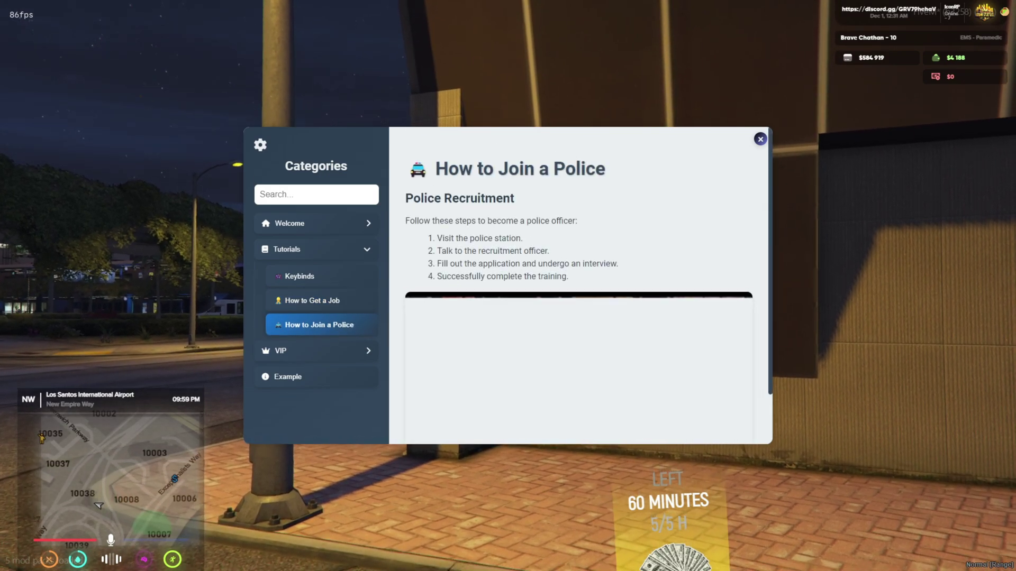
scroll(527, 277, down, 1)
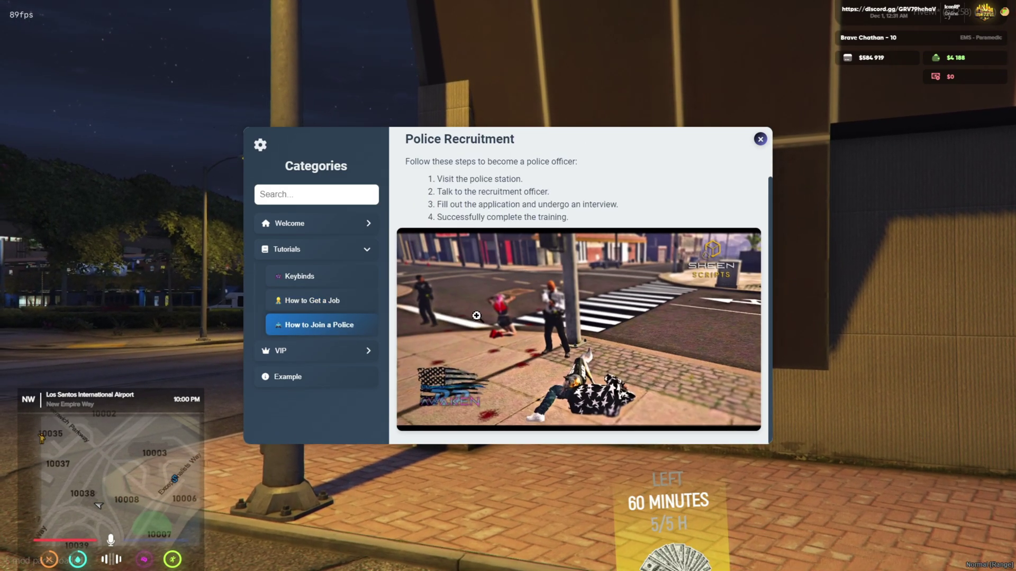
scroll(476, 316, up, 1)
Step: Expand VIP and read the How to Purchase VIP steps
click(310, 349)
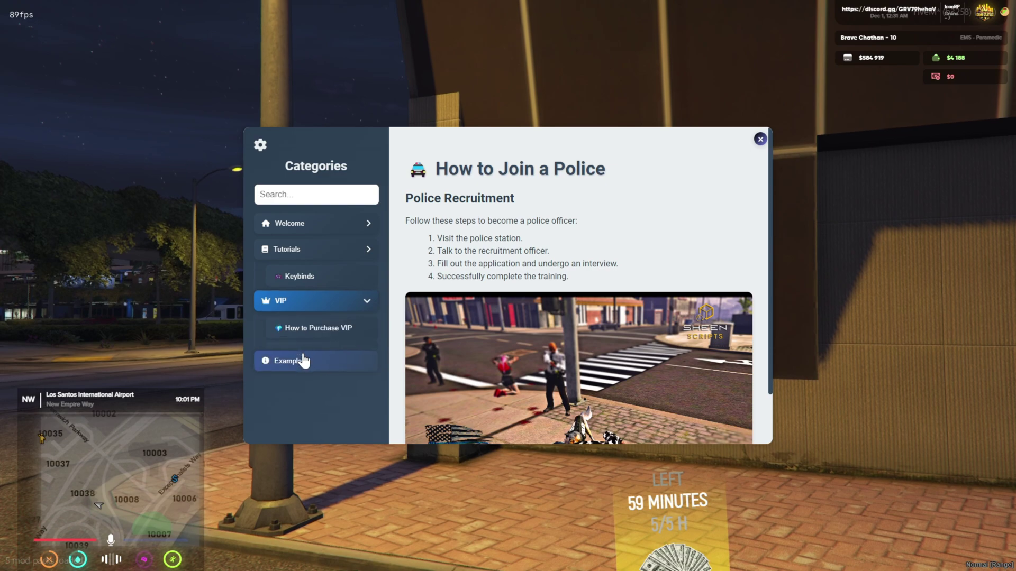
click(318, 312)
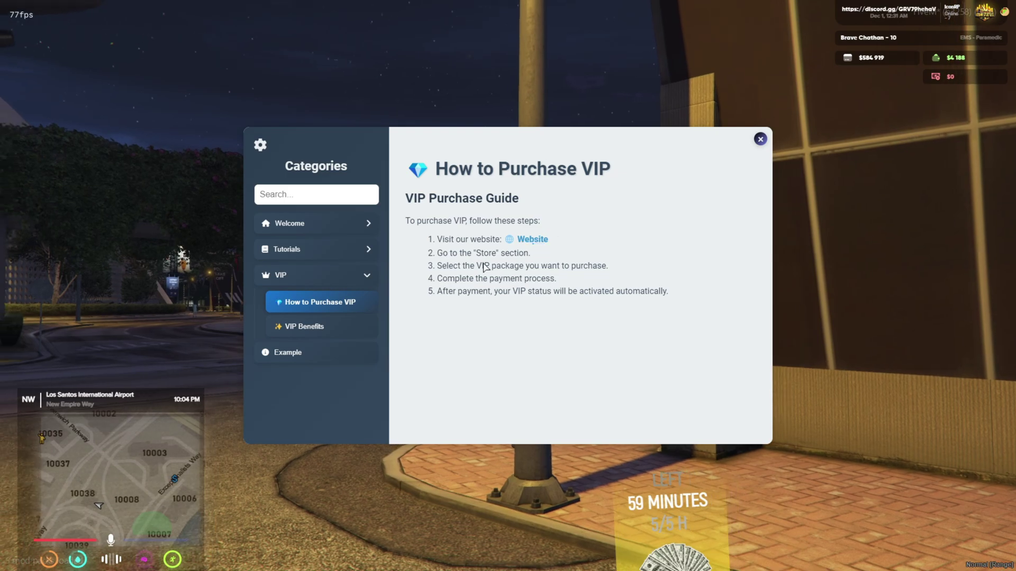
drag(449, 266, 609, 266)
Step: Scroll through the VIP Benefits perks and image, then go to the Example page
click(324, 328)
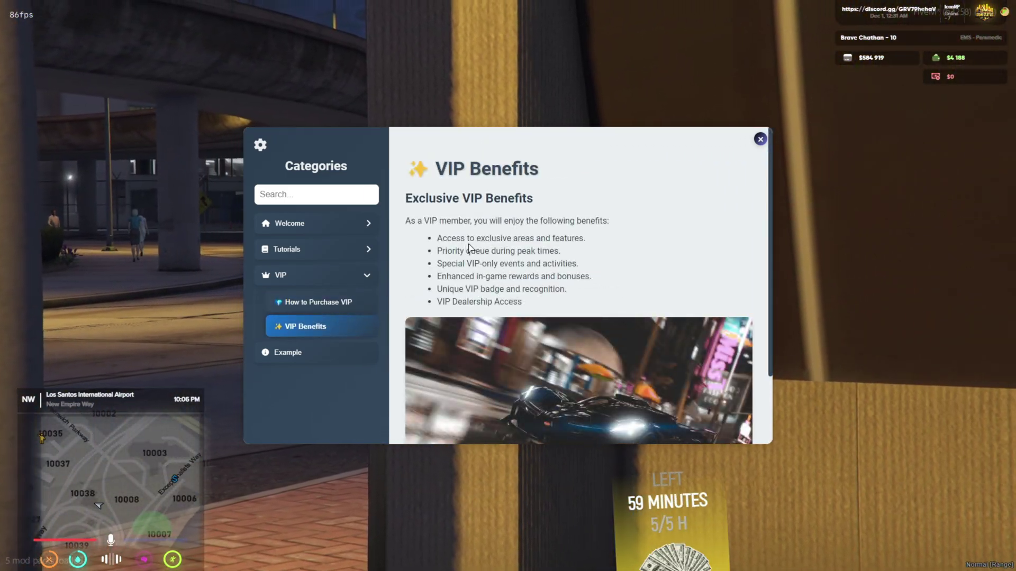
scroll(470, 249, down, 2)
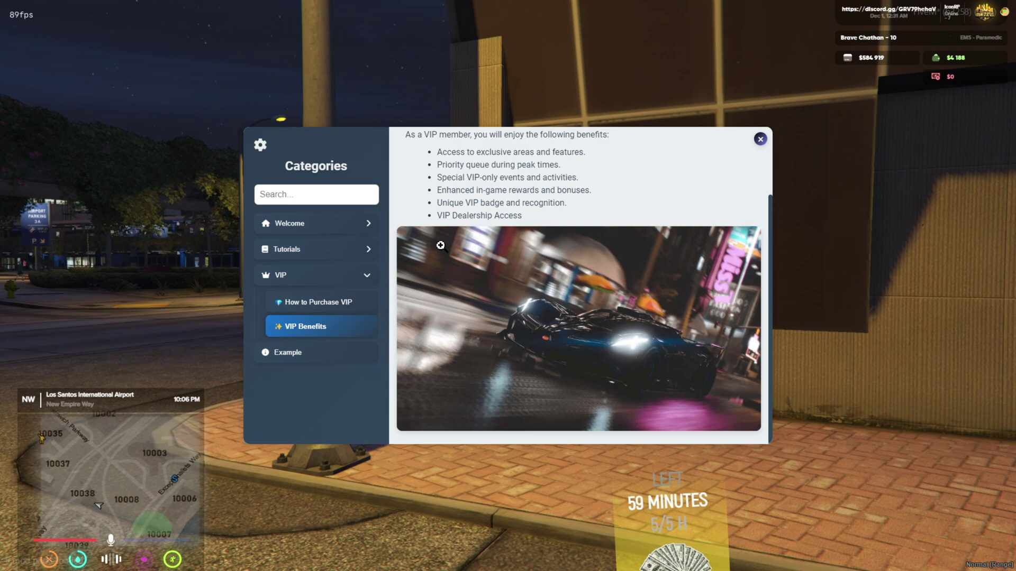
scroll(393, 294, up, 2)
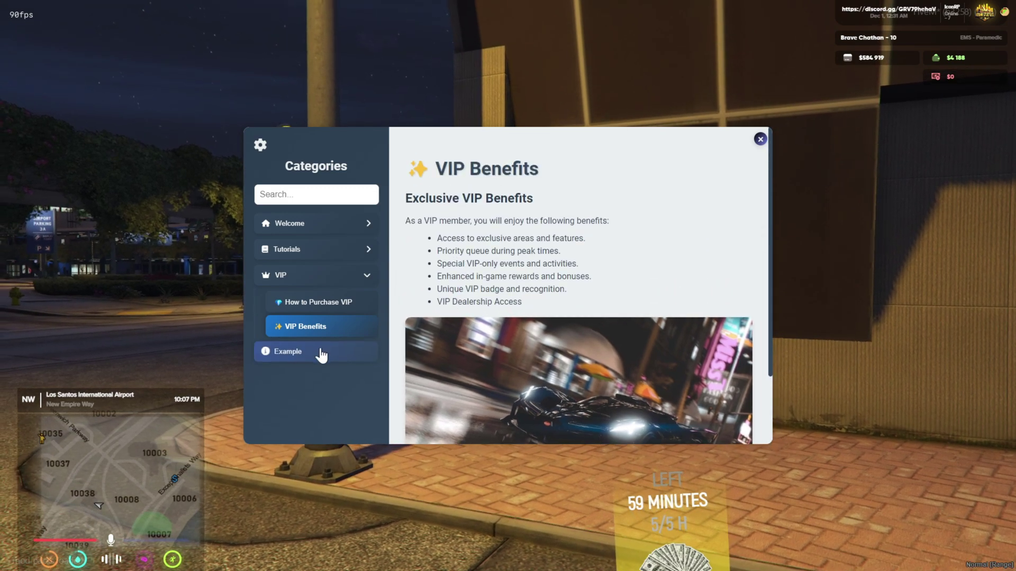
click(322, 353)
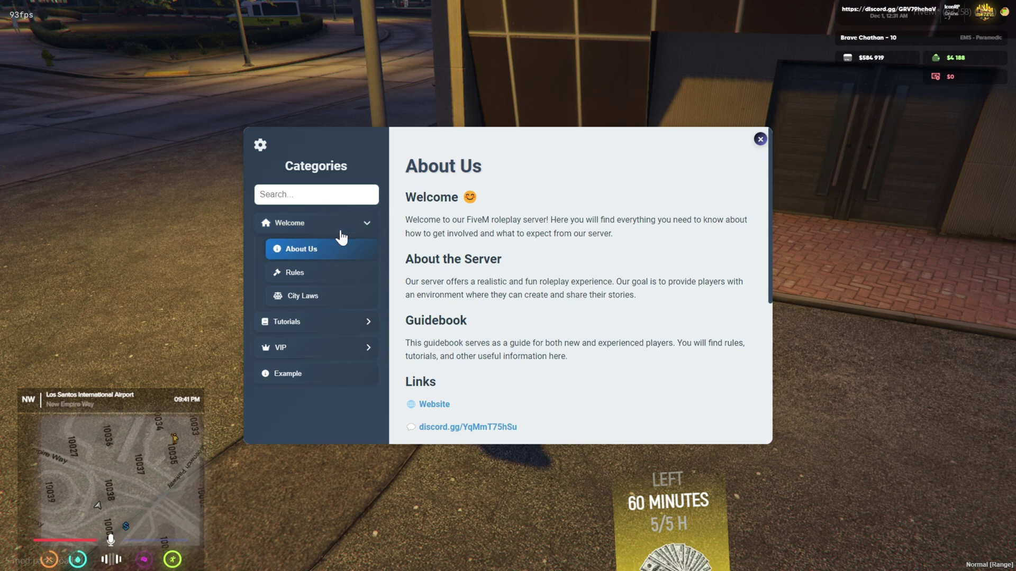
click(347, 233)
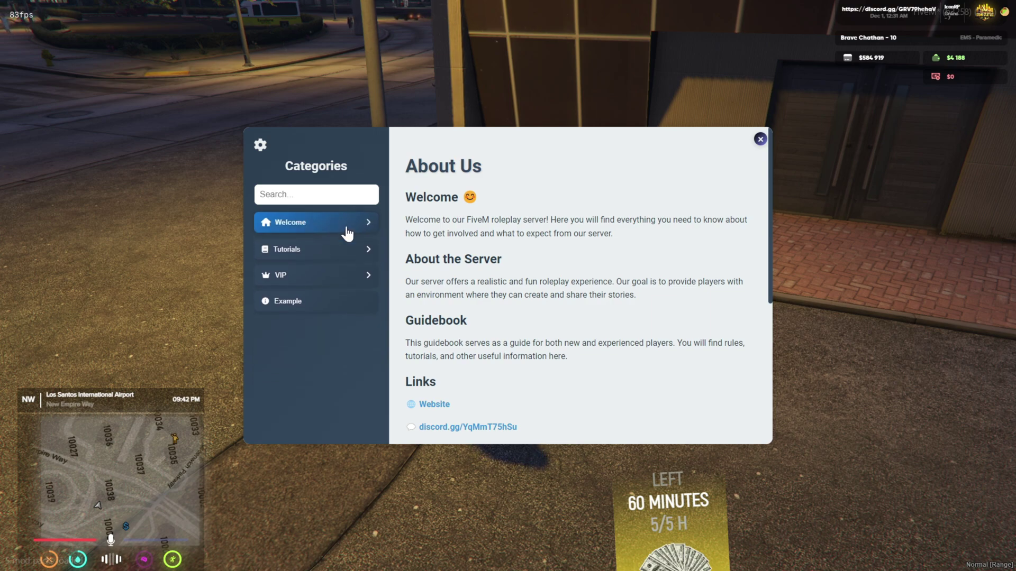
click(346, 229)
click(302, 254)
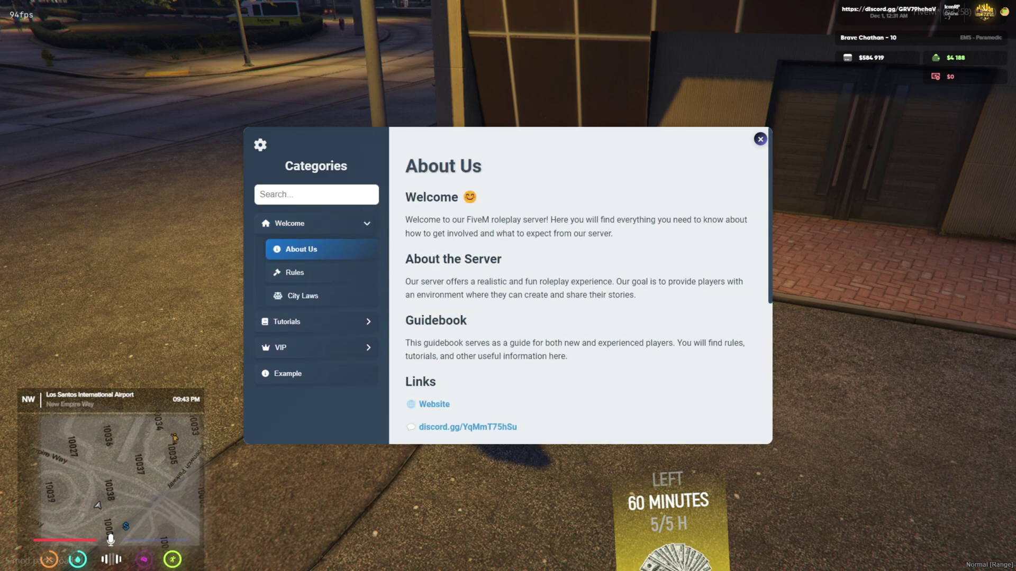
drag(450, 219, 734, 219)
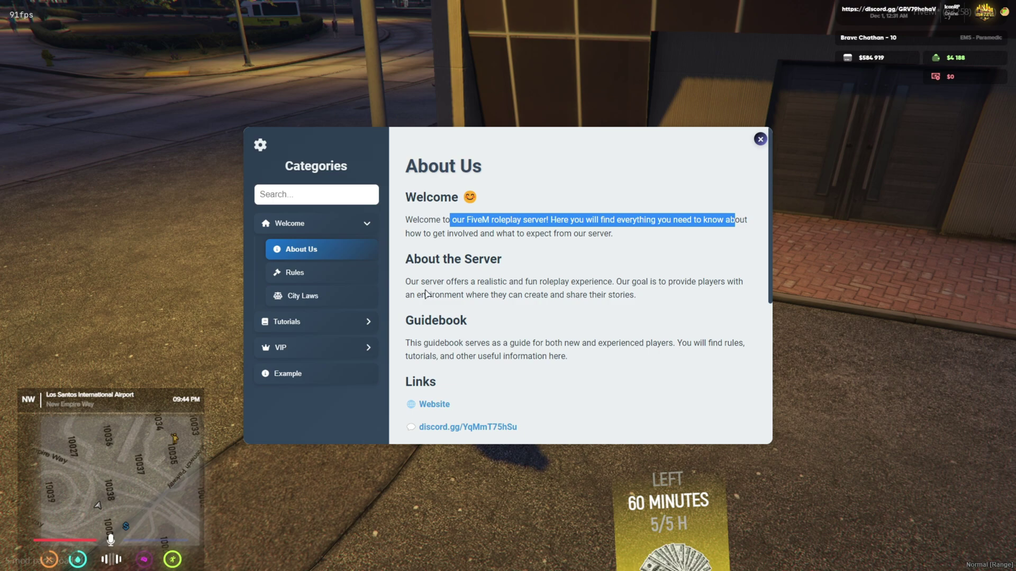
drag(413, 281, 503, 312)
drag(441, 343, 577, 358)
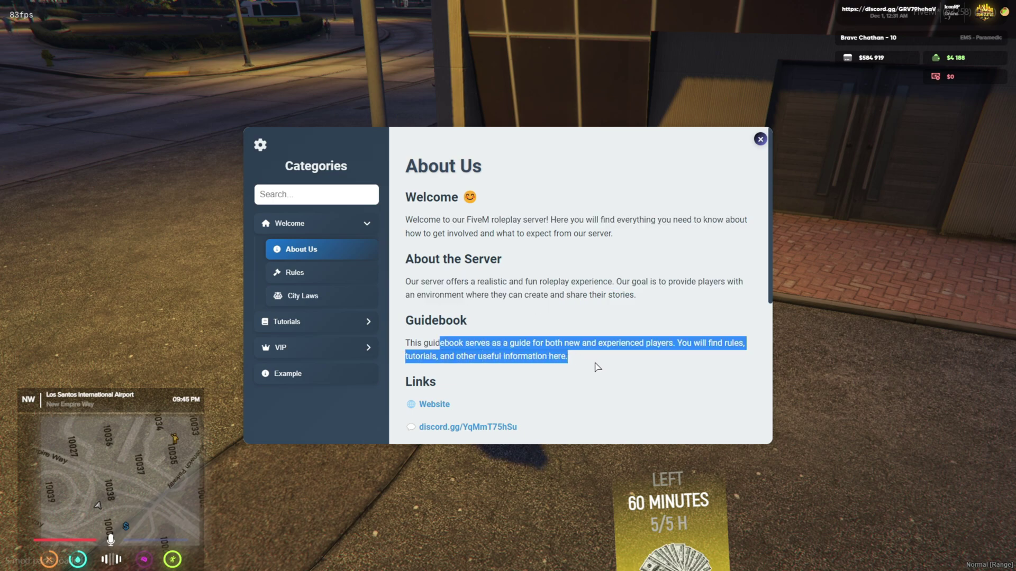
click(597, 367)
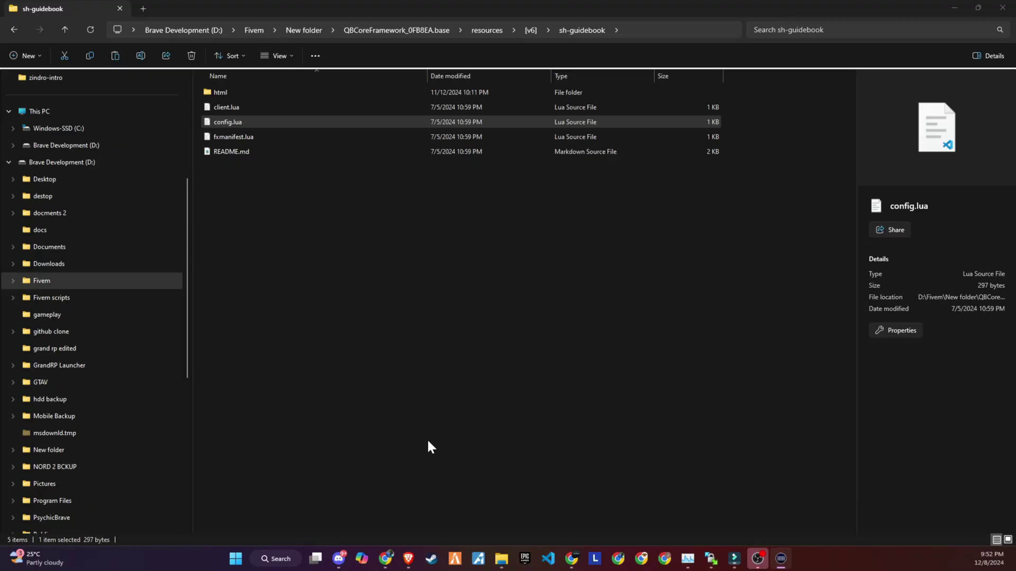
Step: Open the html folder and launch config.js from it
click(428, 442)
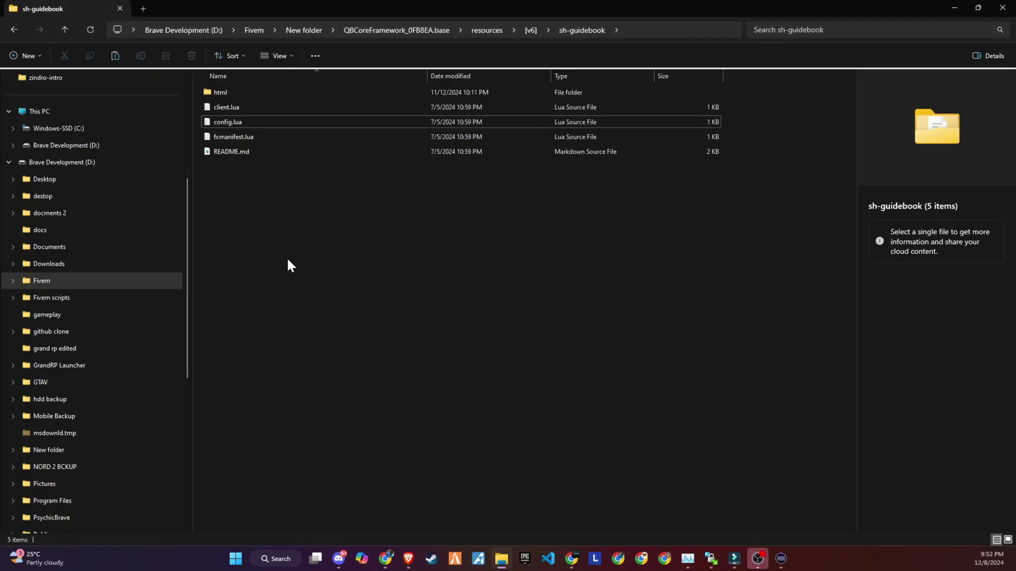
click(230, 93)
click(230, 108)
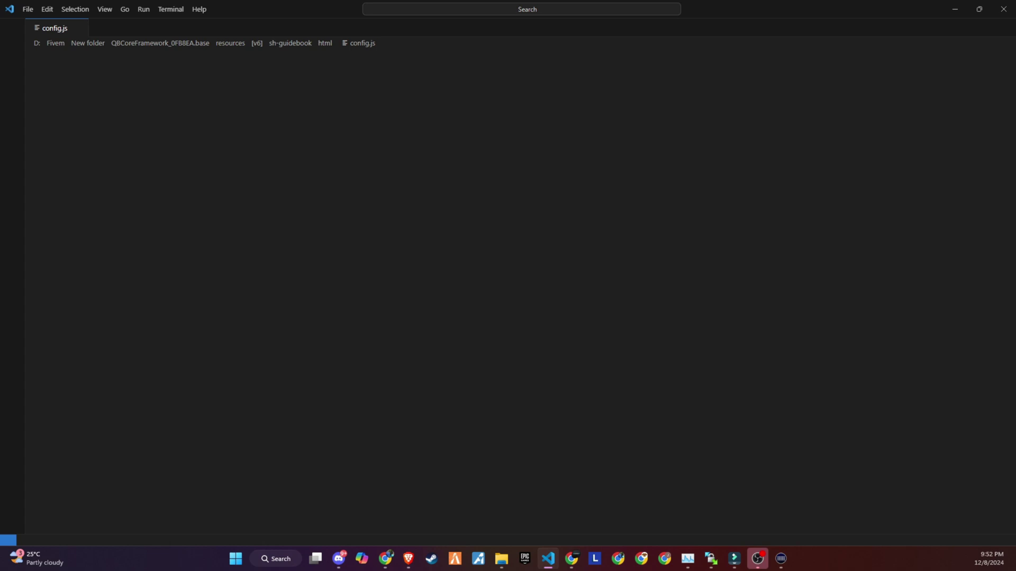
Step: Scroll through the top of config.js, selecting a block of category code
click(175, 117)
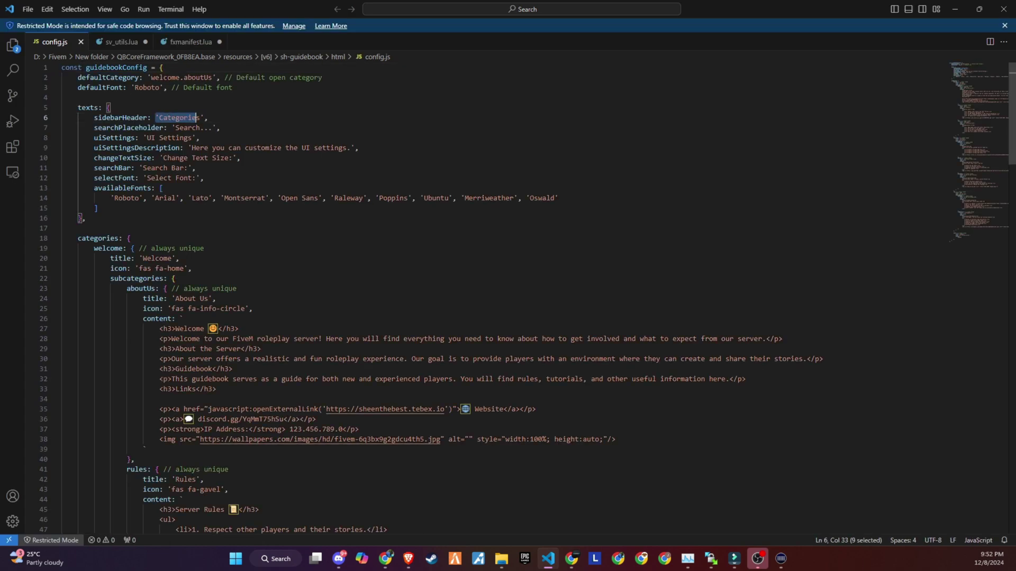
click(179, 148)
scroll(179, 149, down, 3)
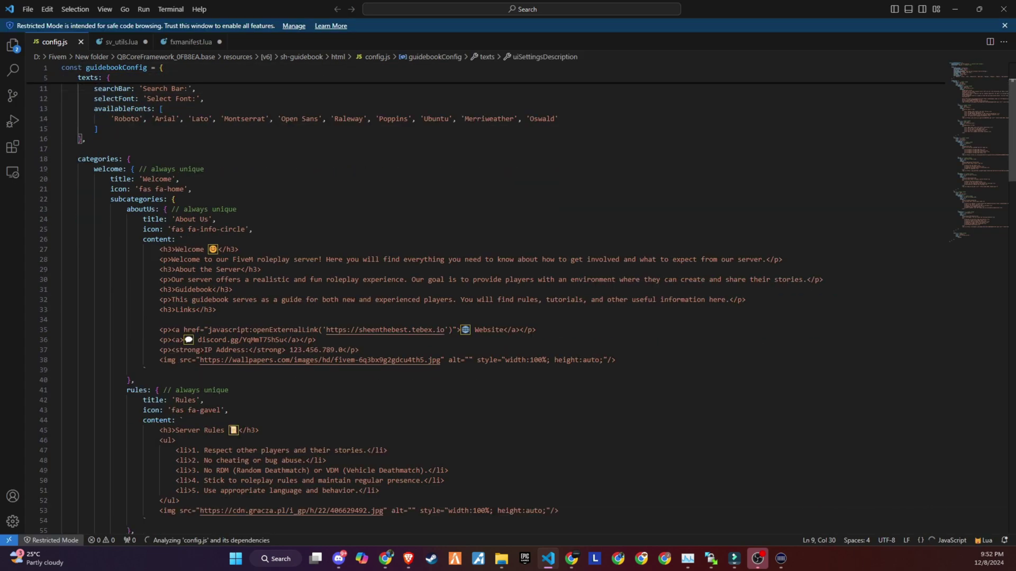
scroll(179, 149, down, 2)
scroll(476, 302, up, 2)
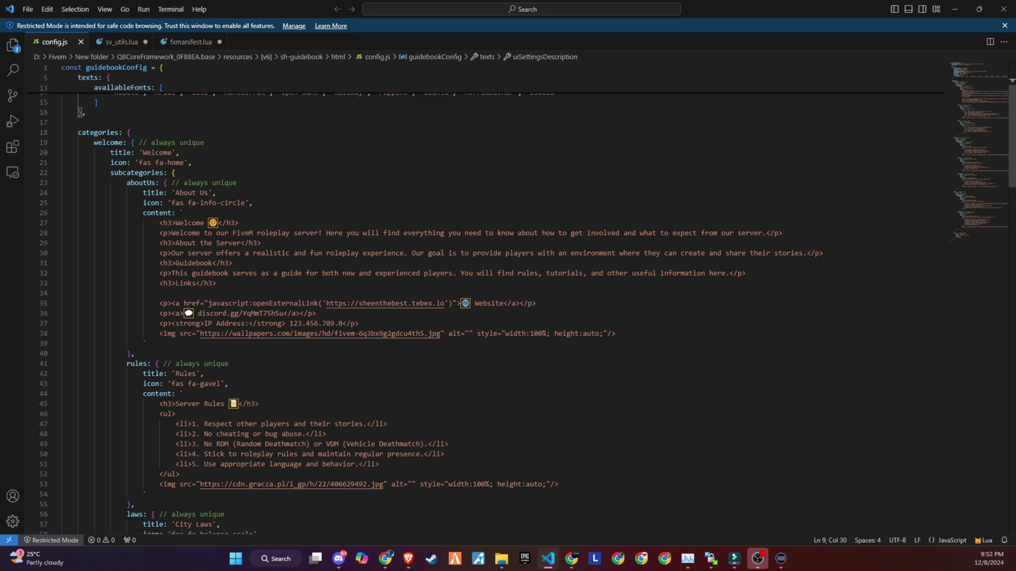
drag(134, 132, 203, 374)
scroll(204, 373, down, 2)
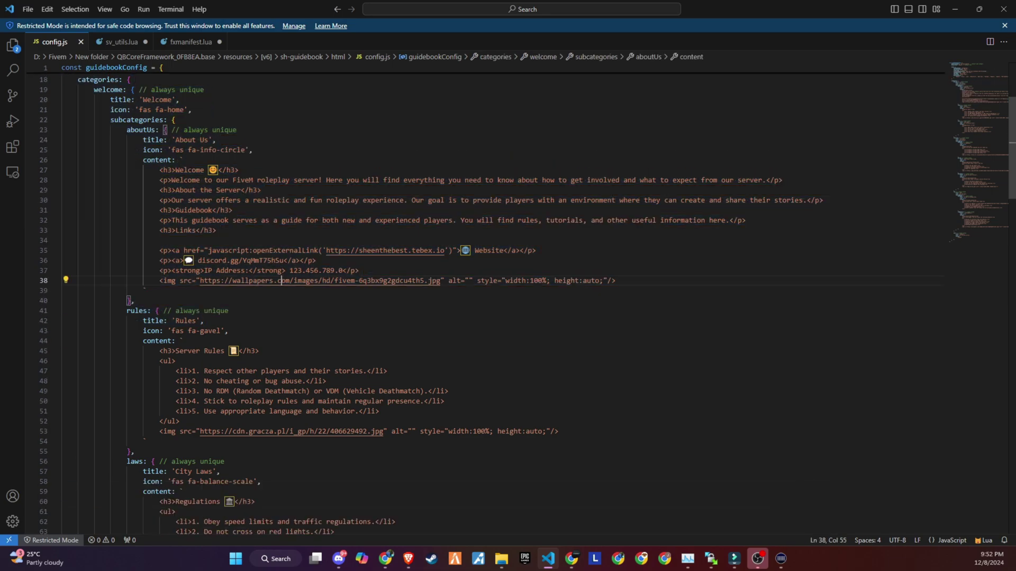
Step: Select the About Us welcome paragraph, then scroll down through the remaining categories
mouse_move(172, 180)
mouse_down()
mouse_move(291, 180)
mouse_move(261, 190)
mouse_move(787, 180)
mouse_up()
scroll(477, 265, down, 3)
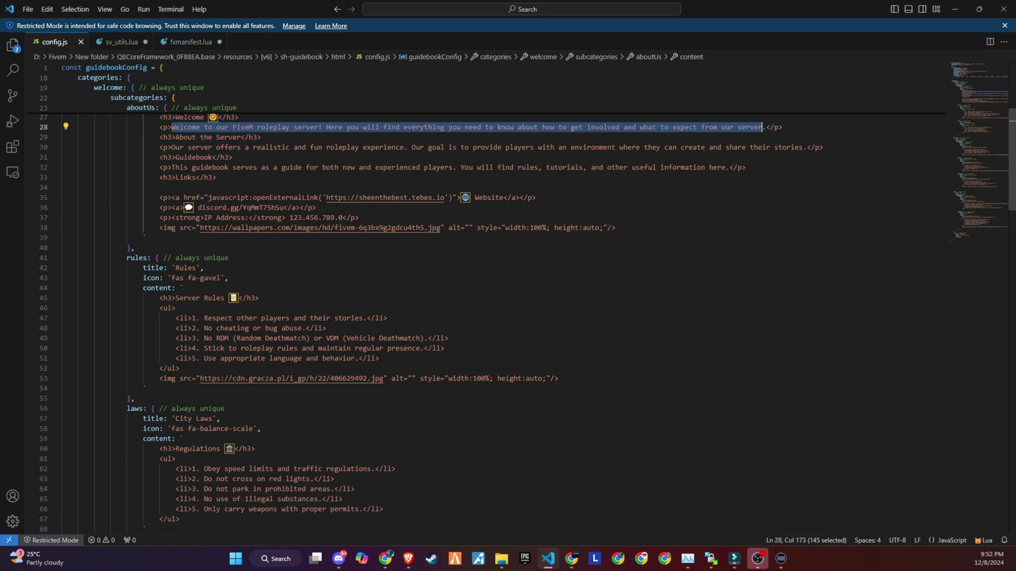
scroll(476, 318, down, 6)
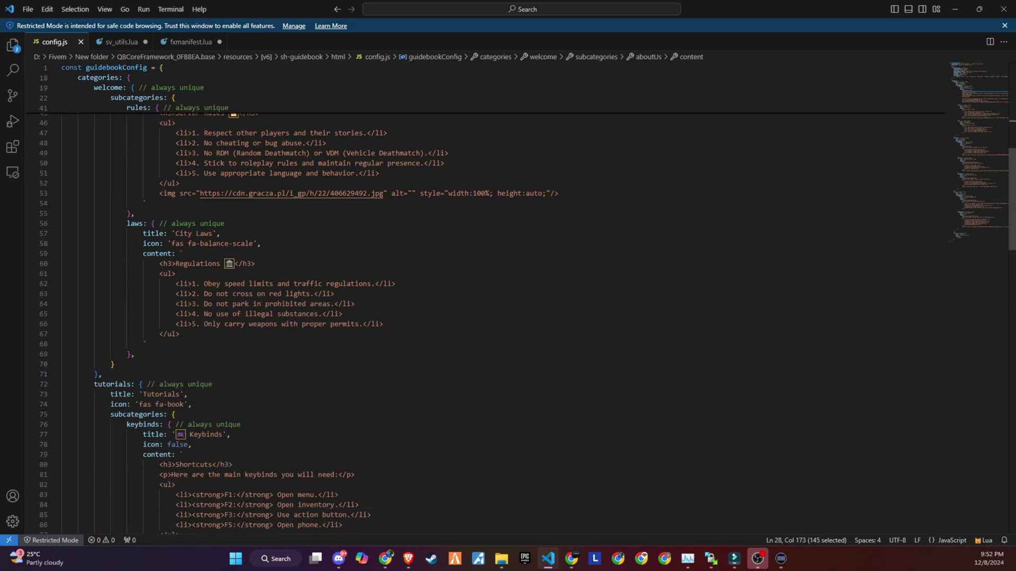
scroll(476, 318, down, 14)
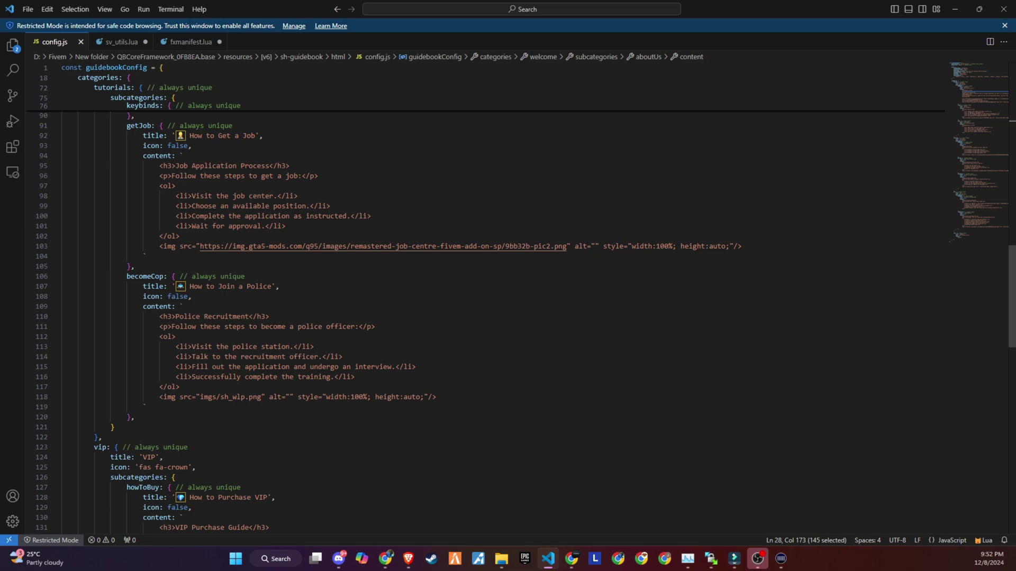
scroll(715, 112, down, 2)
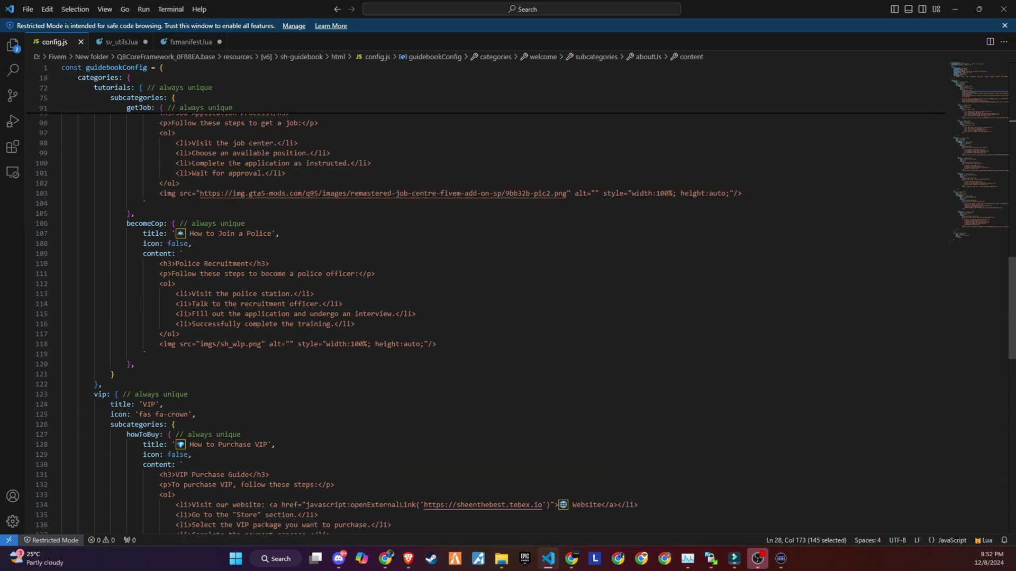
scroll(476, 317, down, 13)
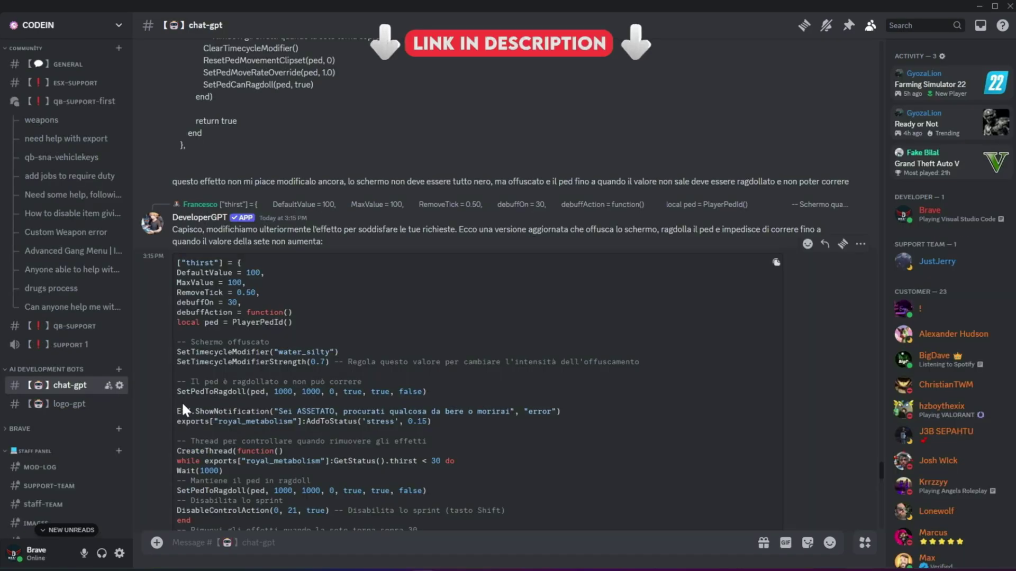
Step: Scroll through the chat-gpt channel, then switch to the logo-gpt channel
scroll(237, 439, down, 10)
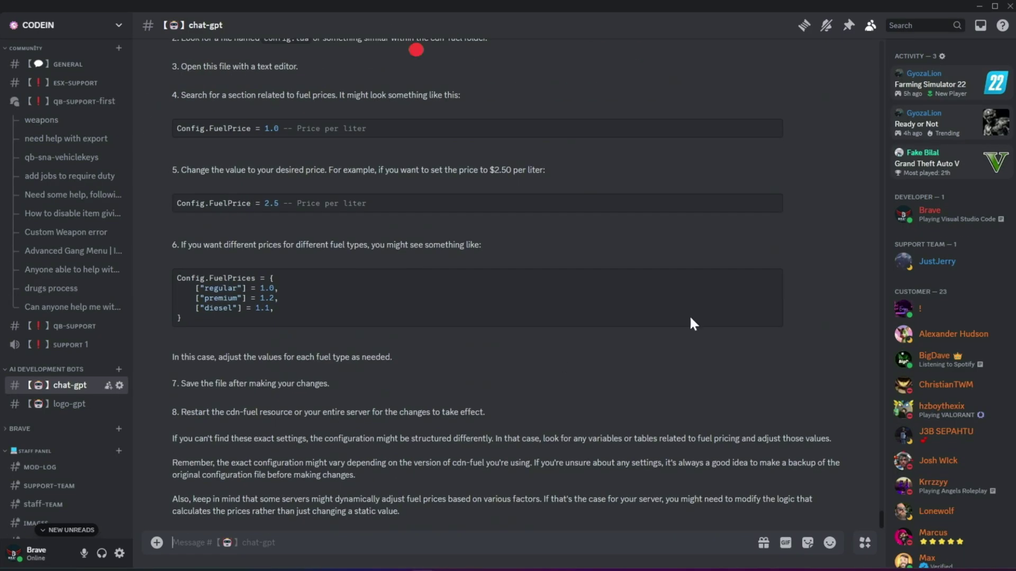
scroll(340, 373, up, 7)
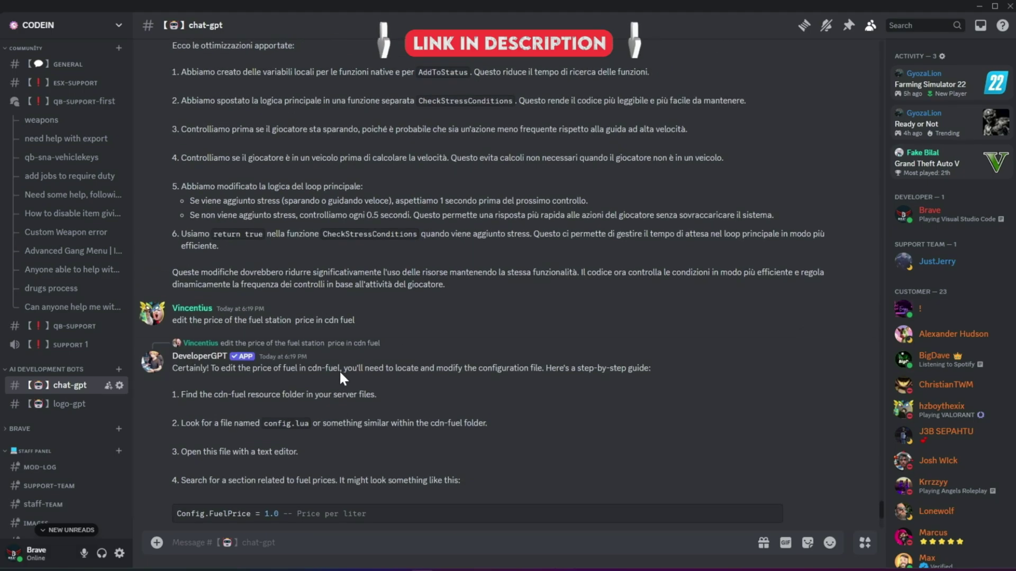
scroll(341, 370, up, 10)
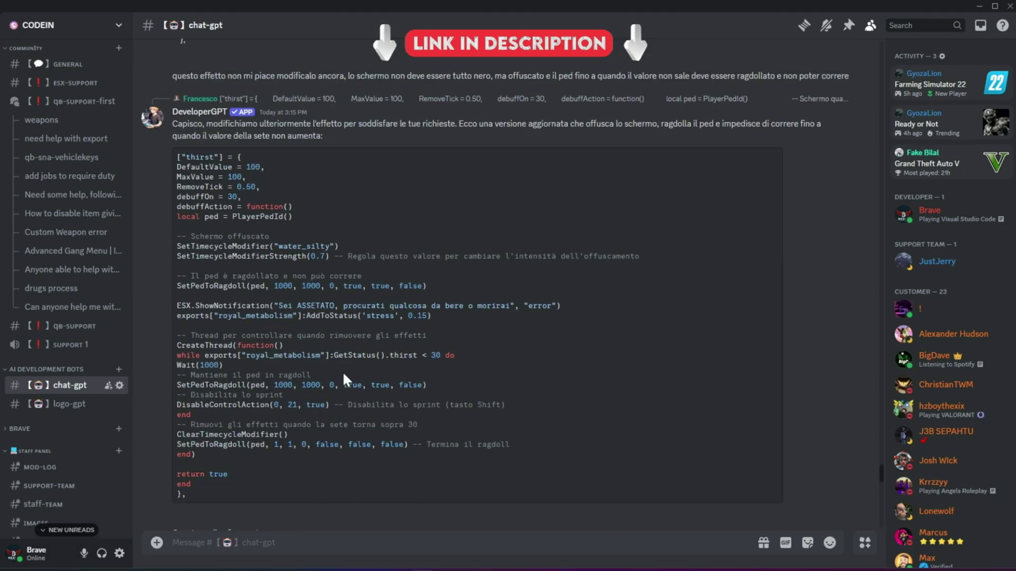
click(79, 404)
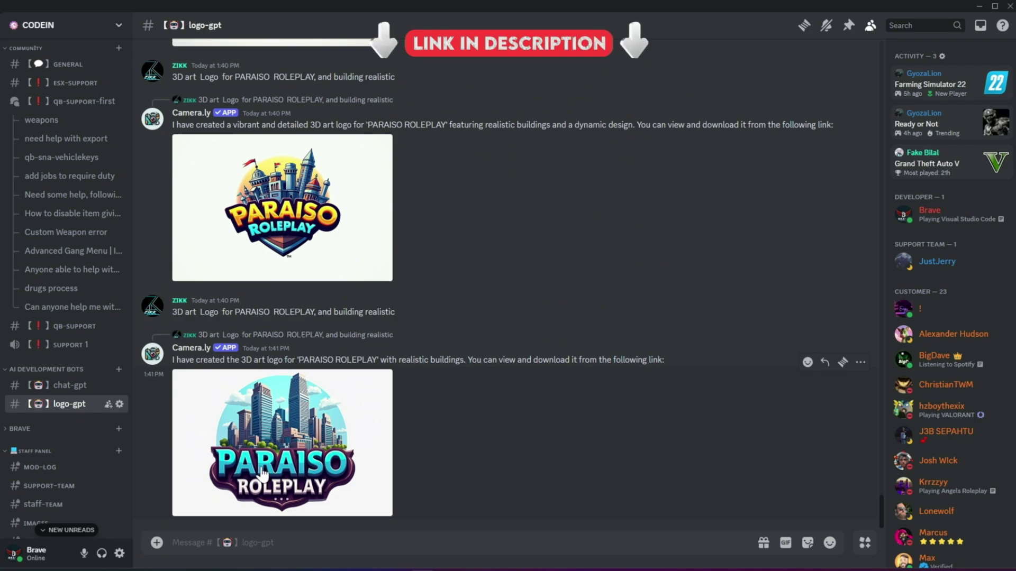
Step: Browse the user-maps, client-code and discord-template channels, ending in the script-share forum
scroll(305, 259, up, 5)
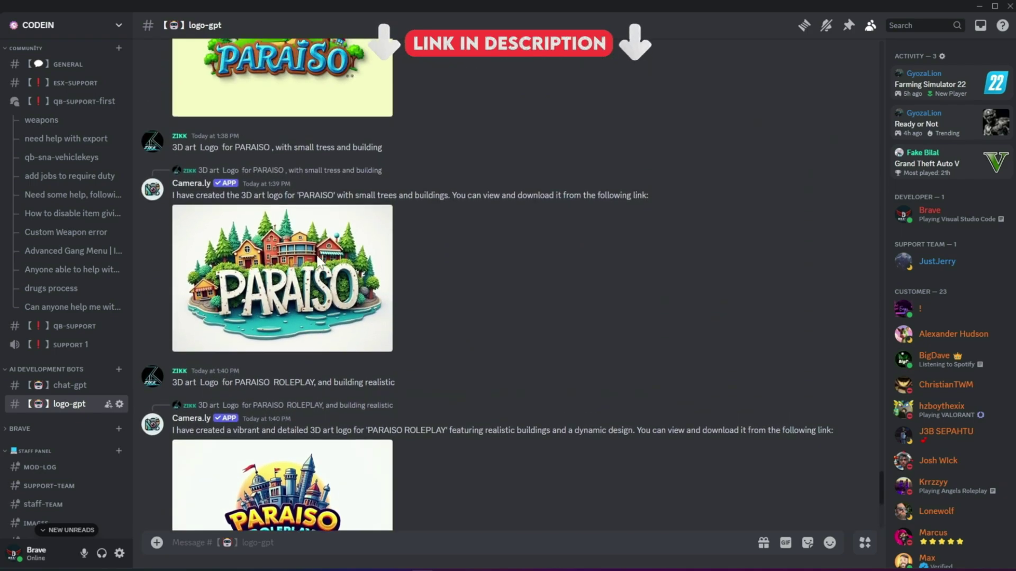
scroll(319, 261, up, 5)
scroll(69, 265, up, 3)
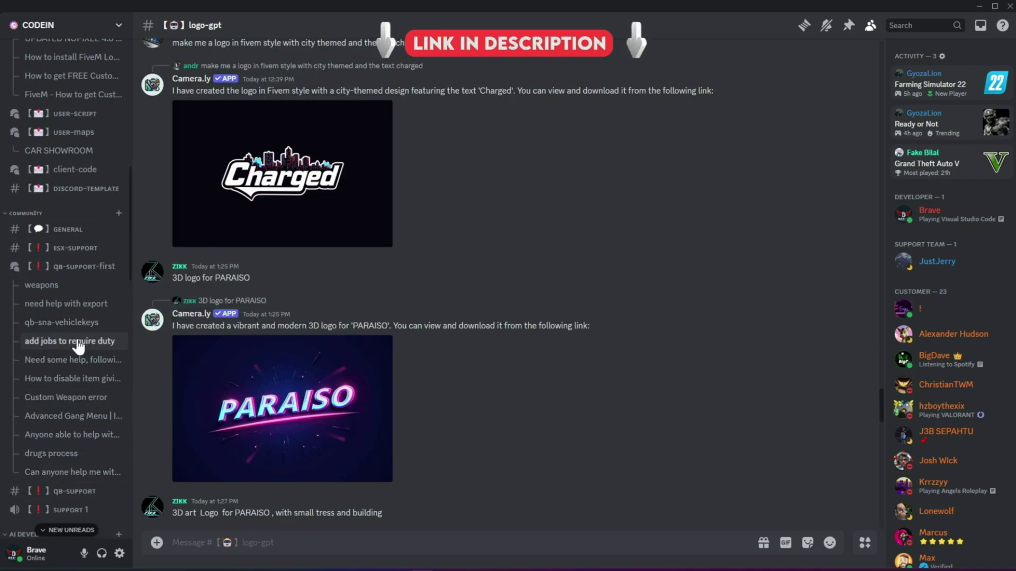
scroll(77, 222, up, 3)
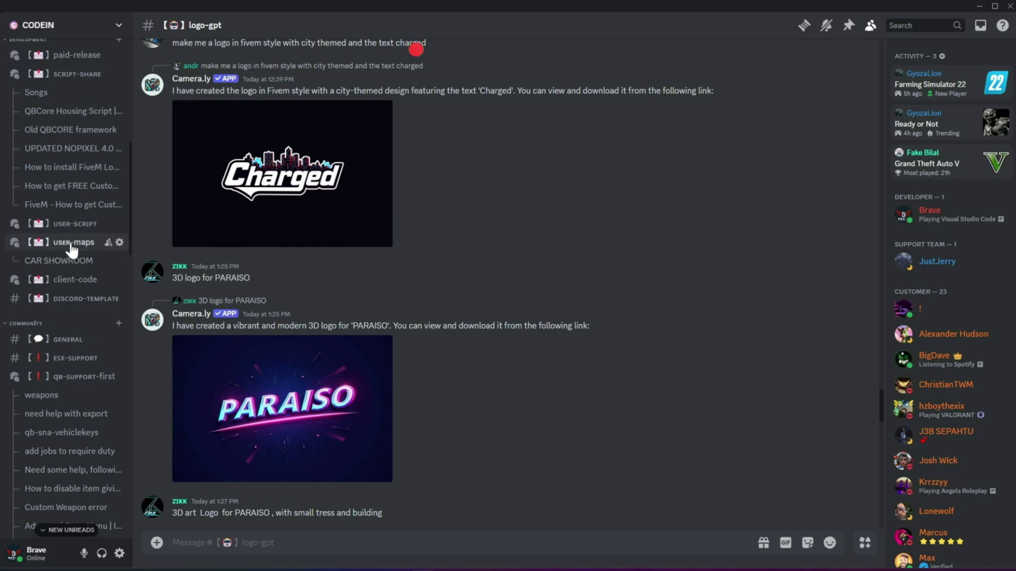
click(71, 246)
click(77, 280)
click(79, 295)
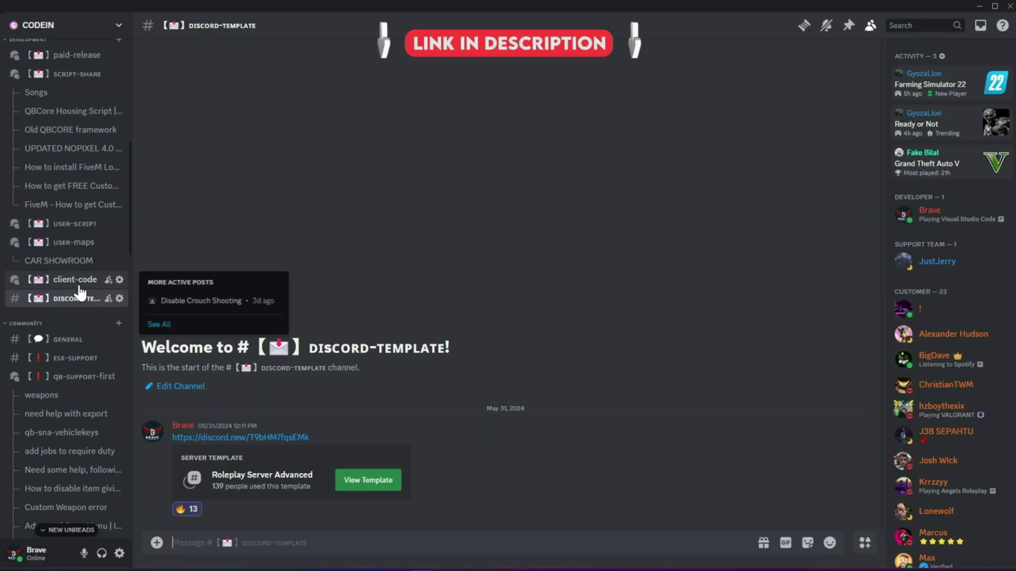
click(78, 280)
scroll(80, 264, up, 5)
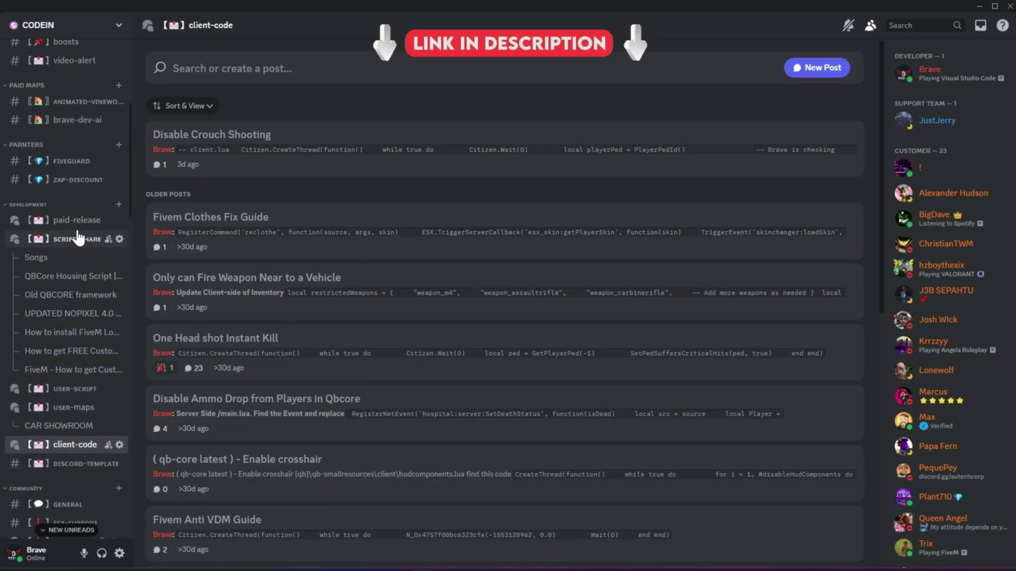
click(79, 239)
scroll(80, 243, up, 3)
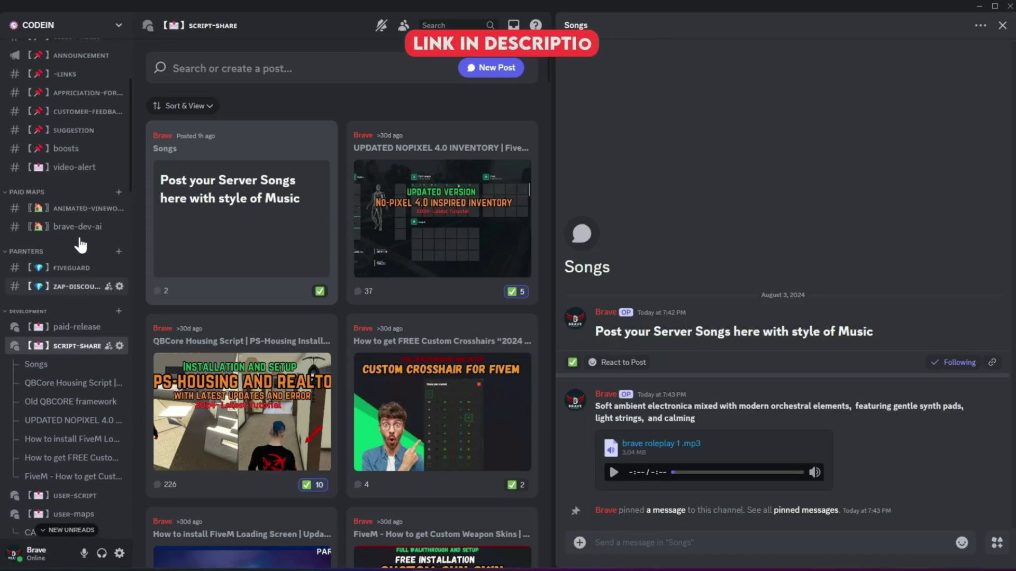